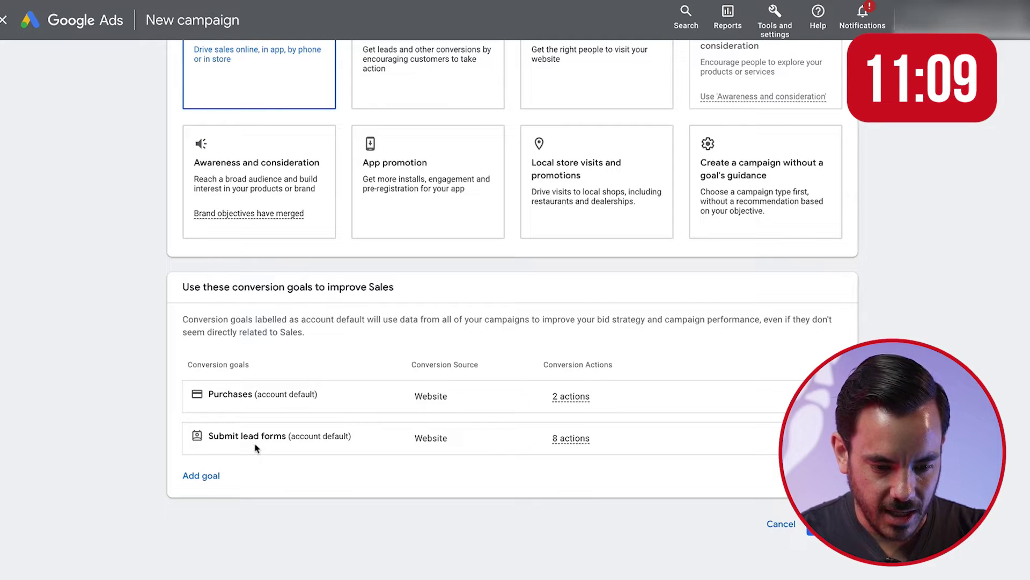
- Examine the conversion actions in the account's Conversions summary, including their goals, primary or secondary optimisation and status
scroll(284, 227, up, 1)
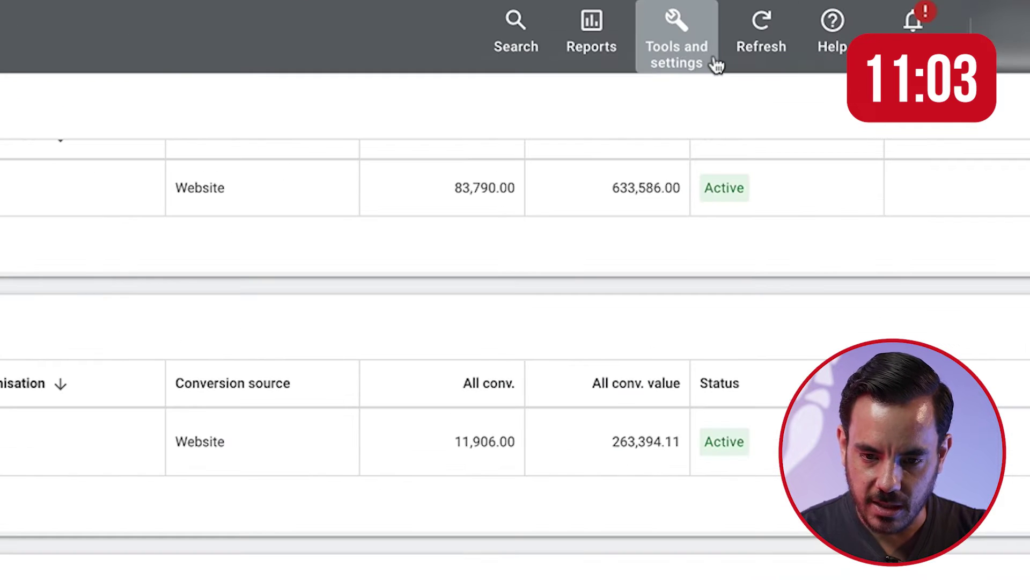
click(681, 56)
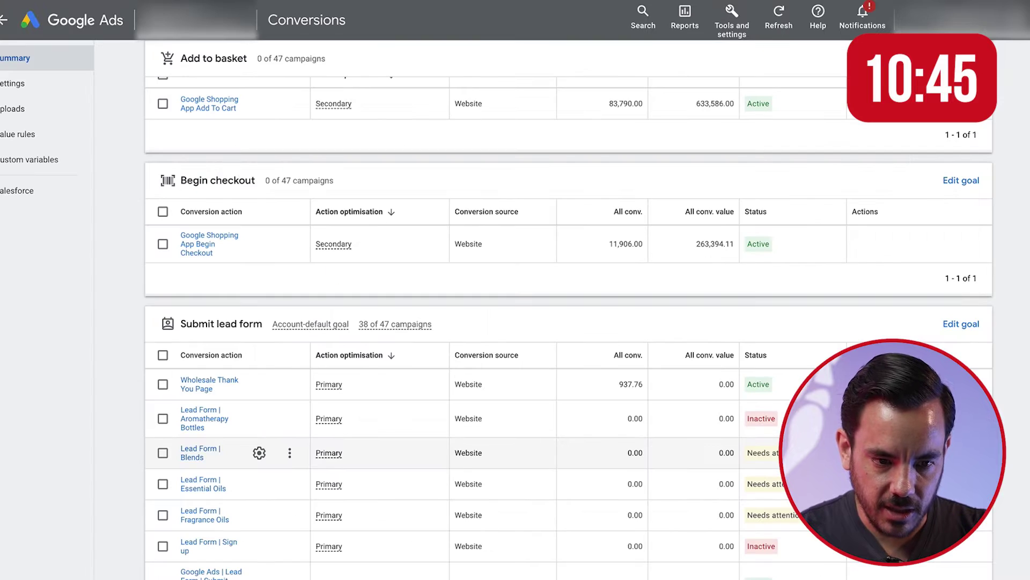
scroll(251, 222, down, 3)
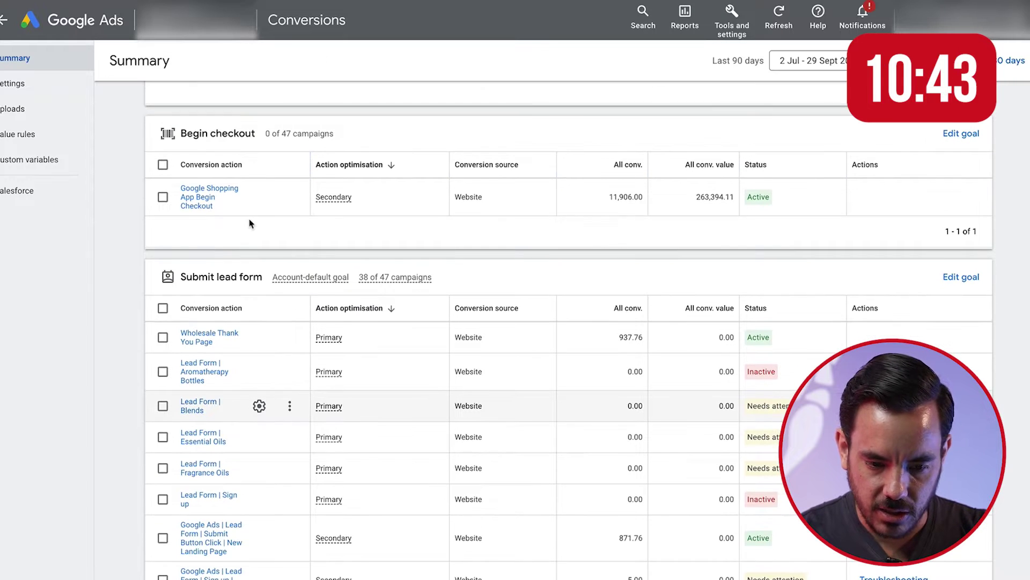
scroll(251, 222, up, 8)
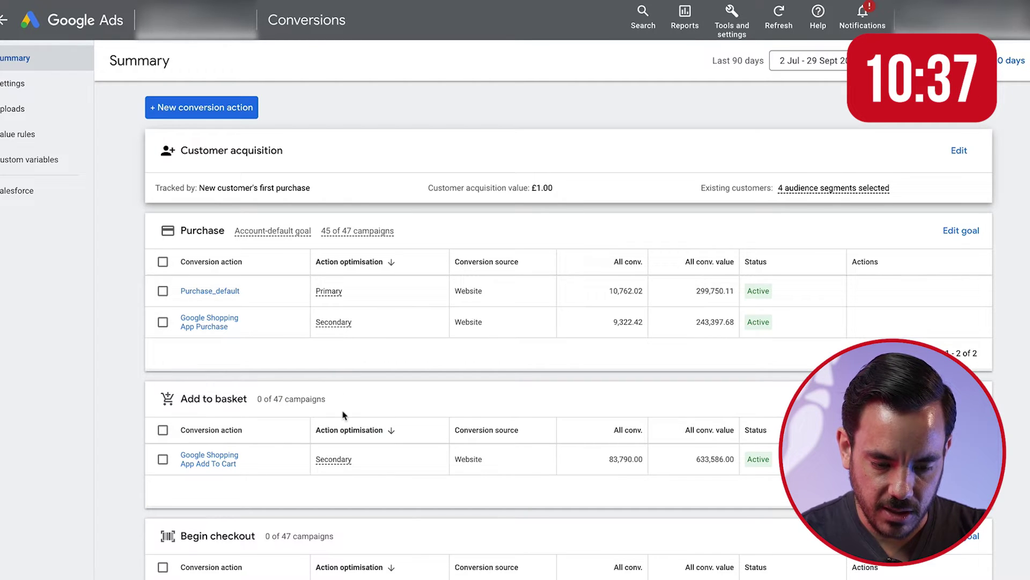
scroll(345, 414, down, 2)
scroll(339, 360, down, 1)
scroll(342, 341, down, 1)
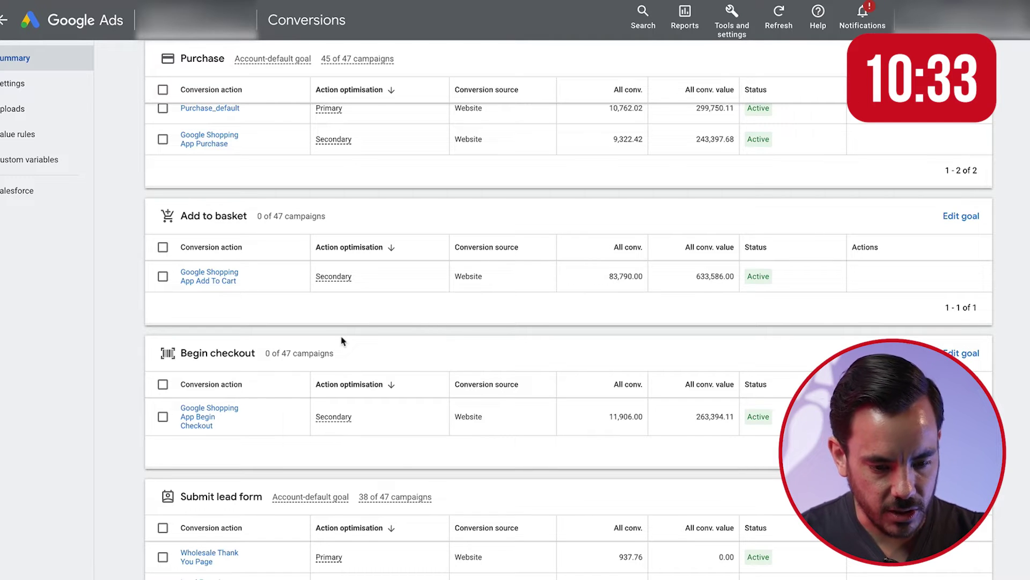
scroll(341, 341, down, 3)
scroll(341, 341, down, 4)
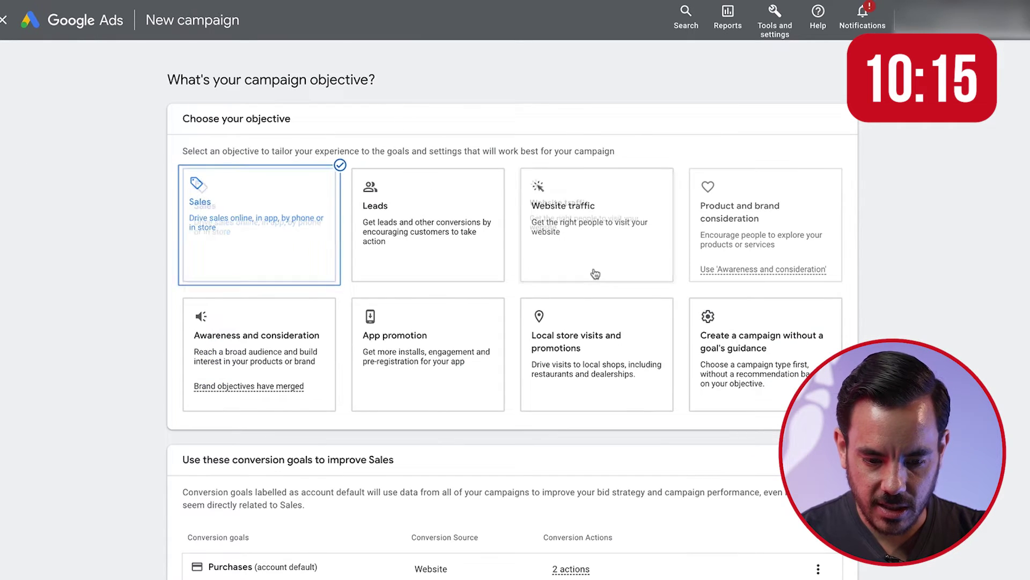
- Remove the Submit lead forms goal from the new Sales campaign and continue to the campaign type selection
scroll(596, 273, down, 3)
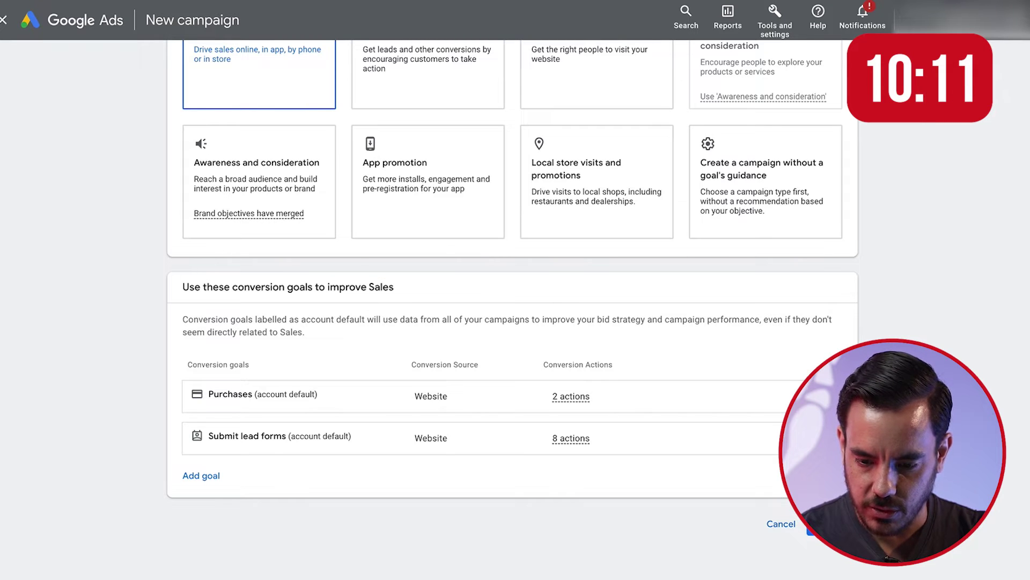
click(825, 438)
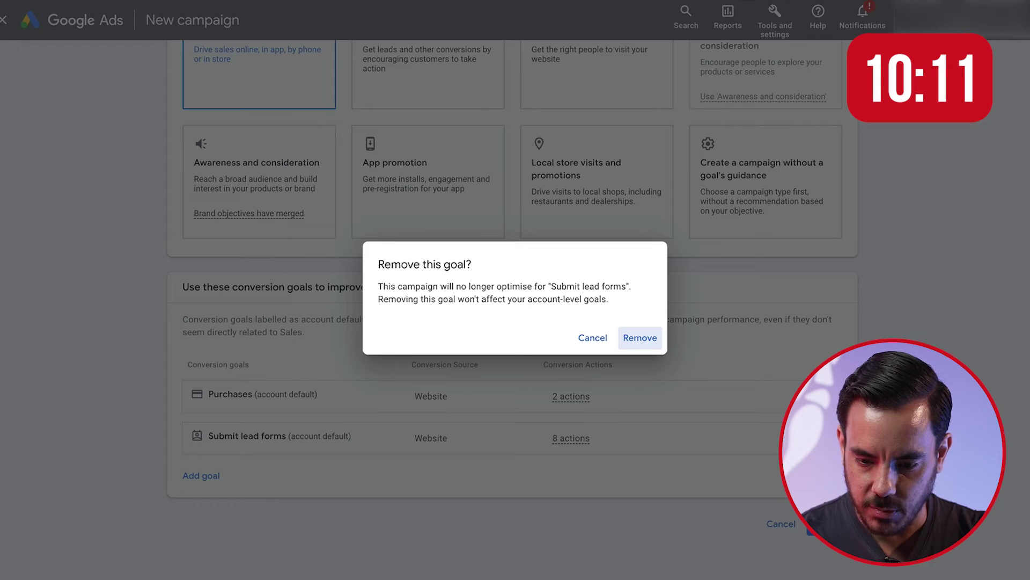
click(640, 337)
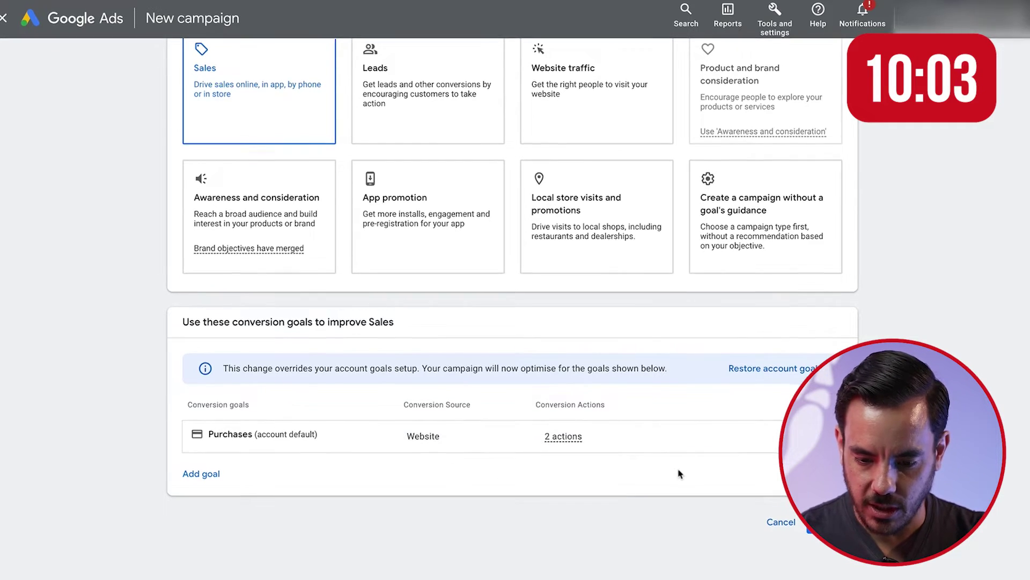
click(832, 524)
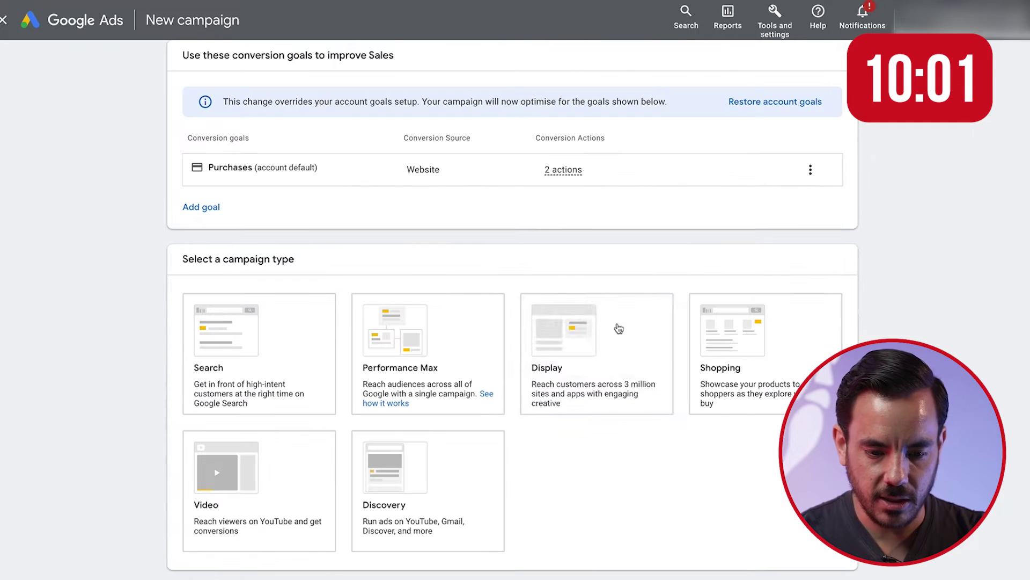
scroll(102, 209, down, 2)
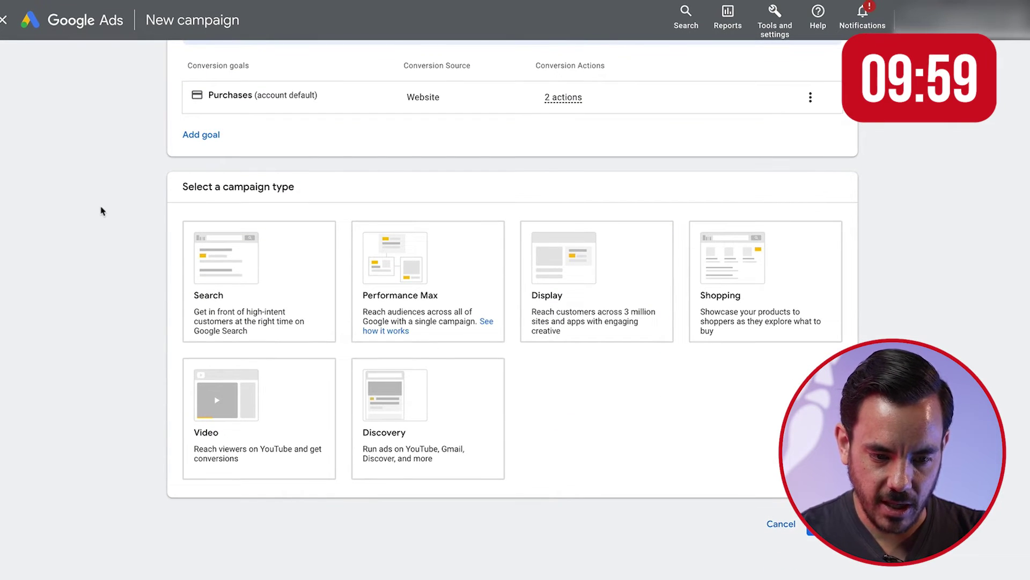
click(212, 259)
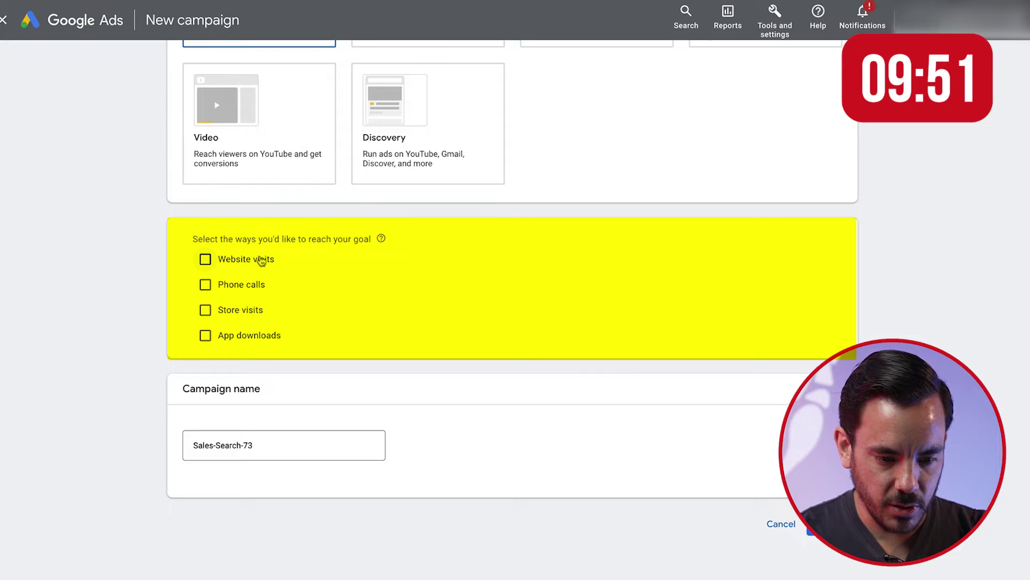
click(262, 260)
click(260, 293)
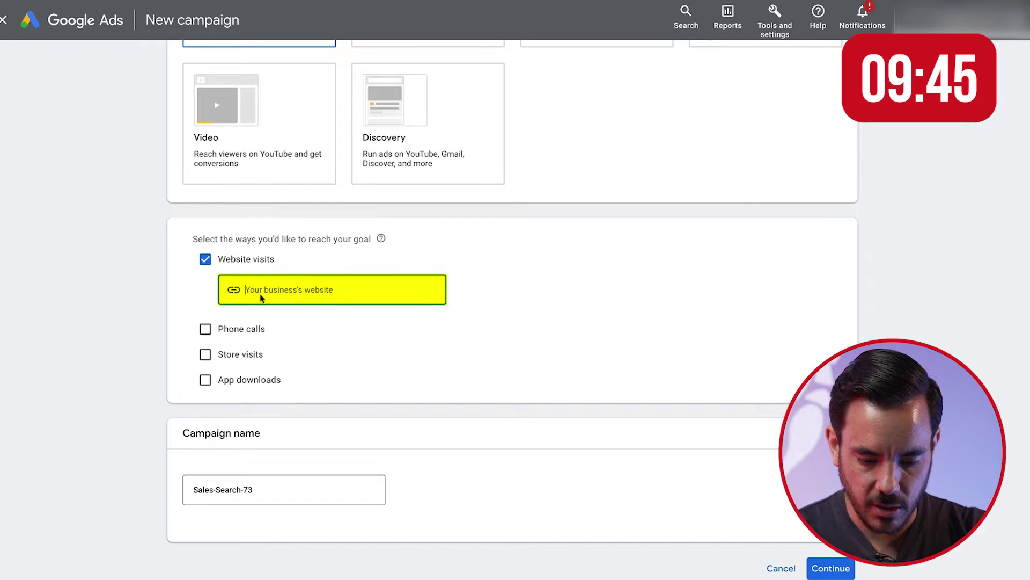
text(www.nikura)
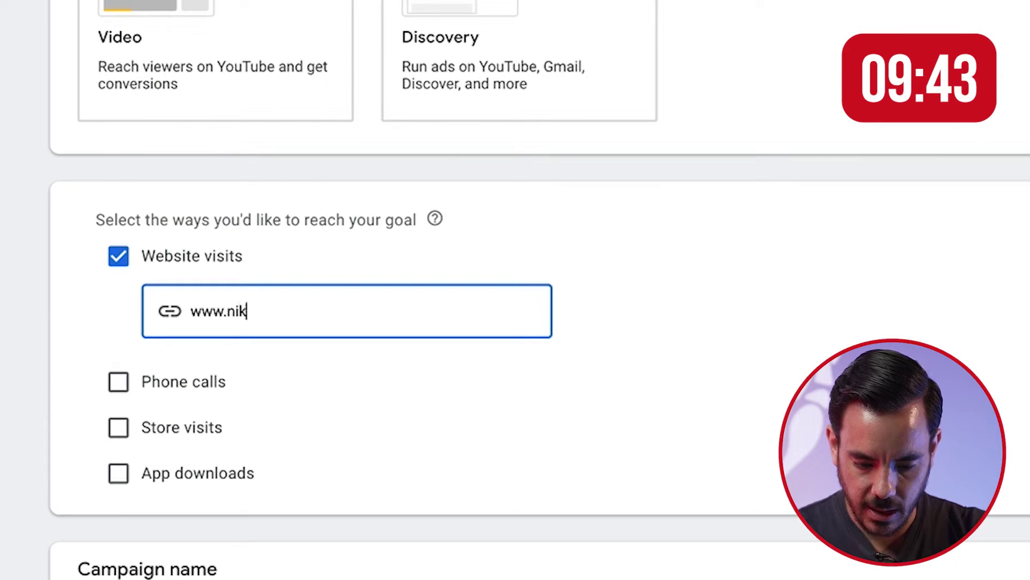
text(.com)
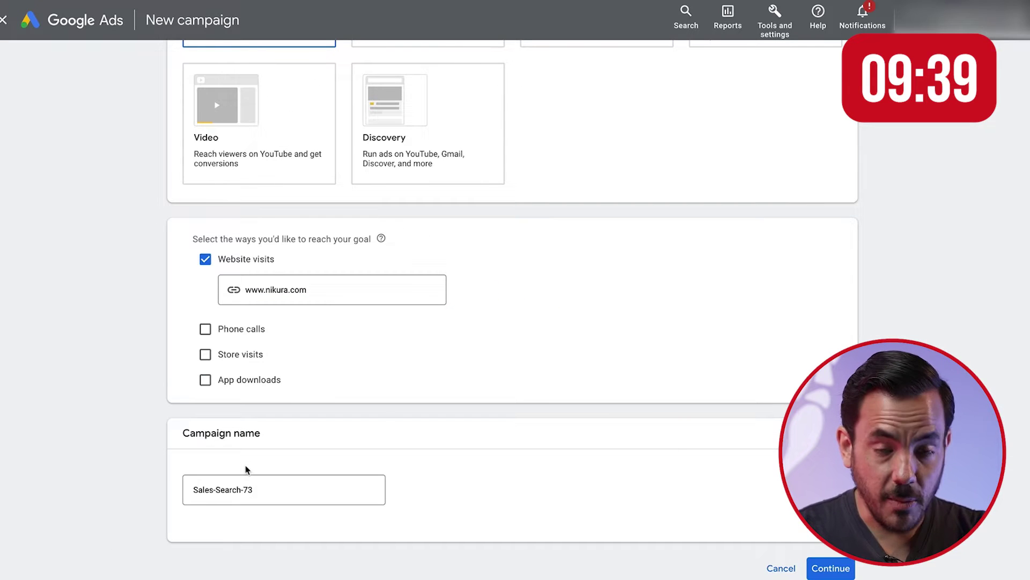
- Name the campaign "Search - Product" and continue by starting it as a new campaign
double_click(281, 494)
triple_click(281, 493)
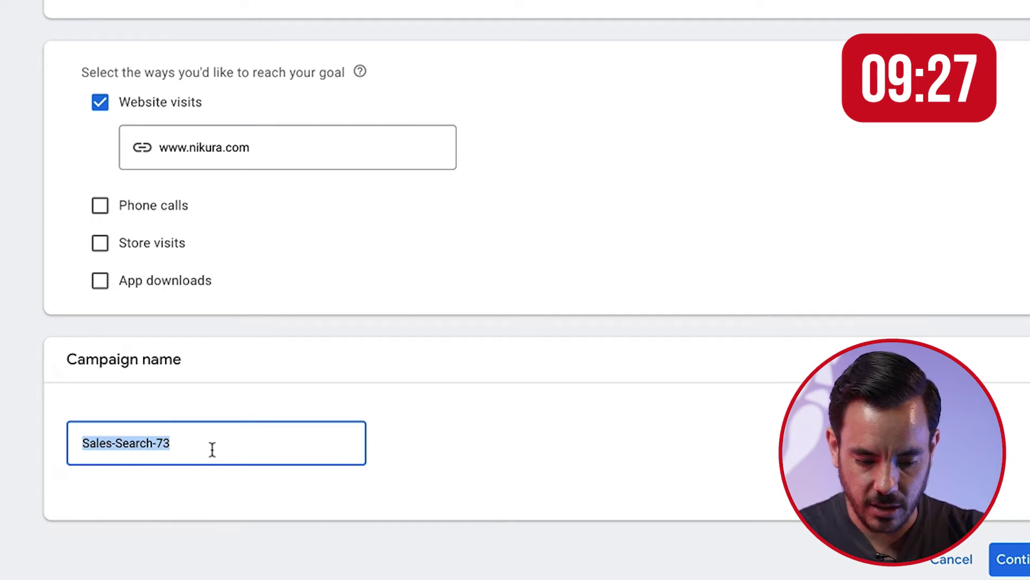
text(Search - )
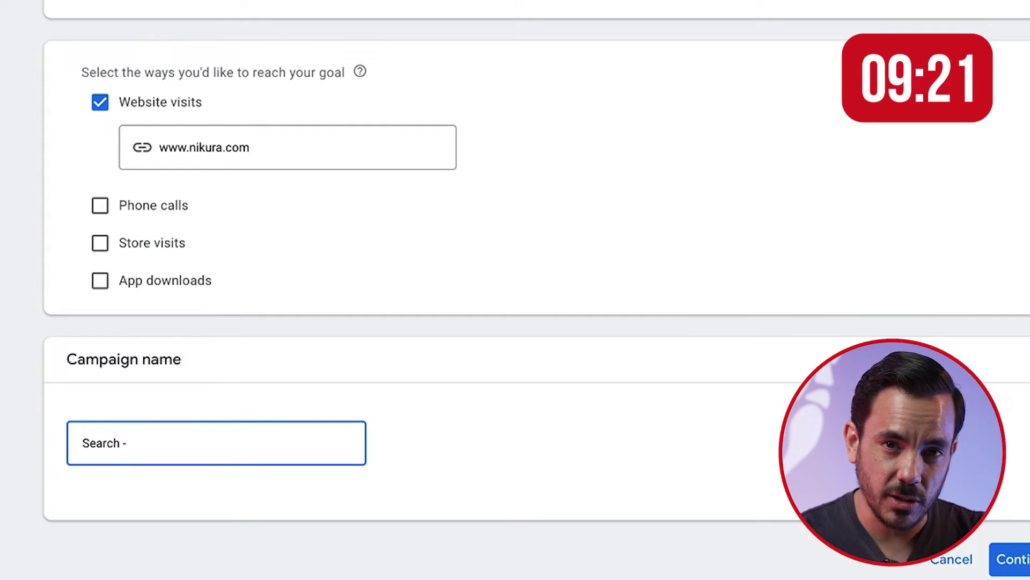
text(Product)
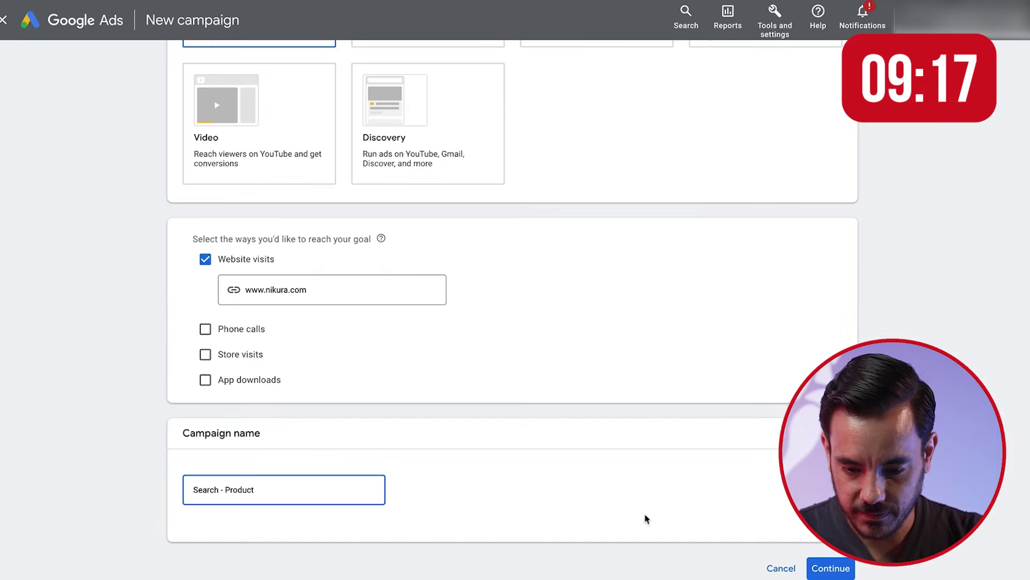
click(820, 560)
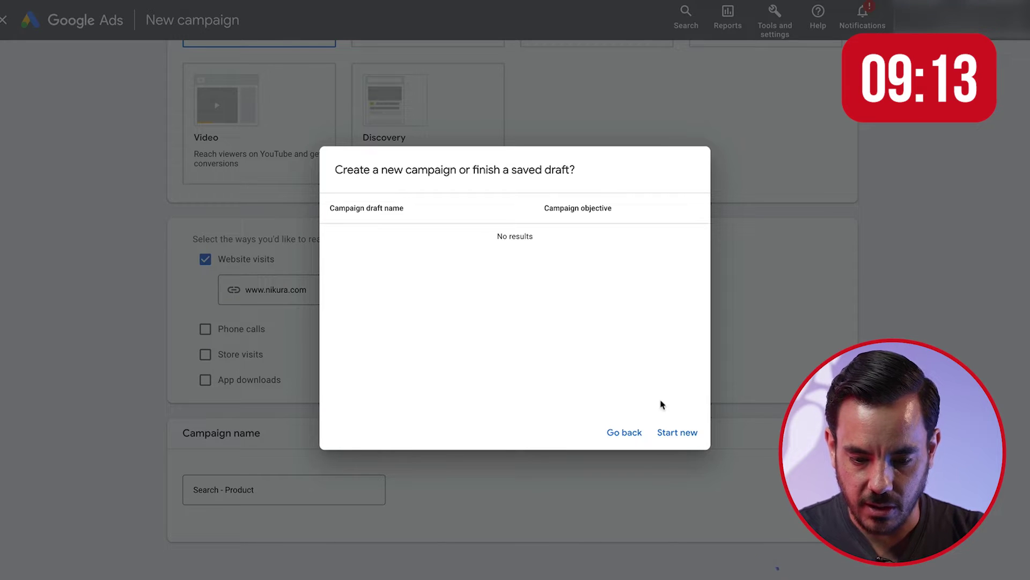
click(686, 444)
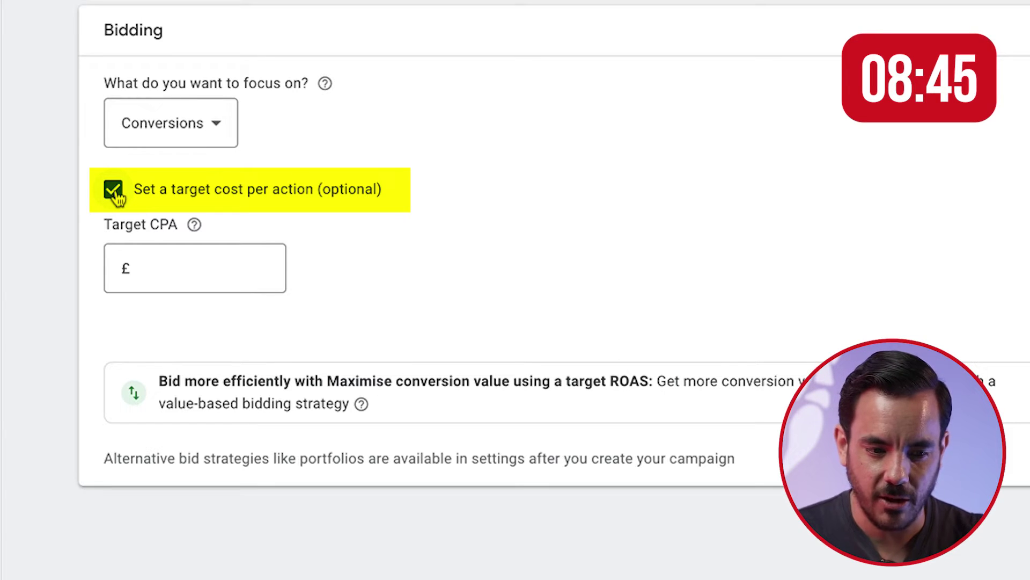
- Turn off the target cost per action, set the bidding focus to Conversion value and proceed to the campaign settings
click(114, 190)
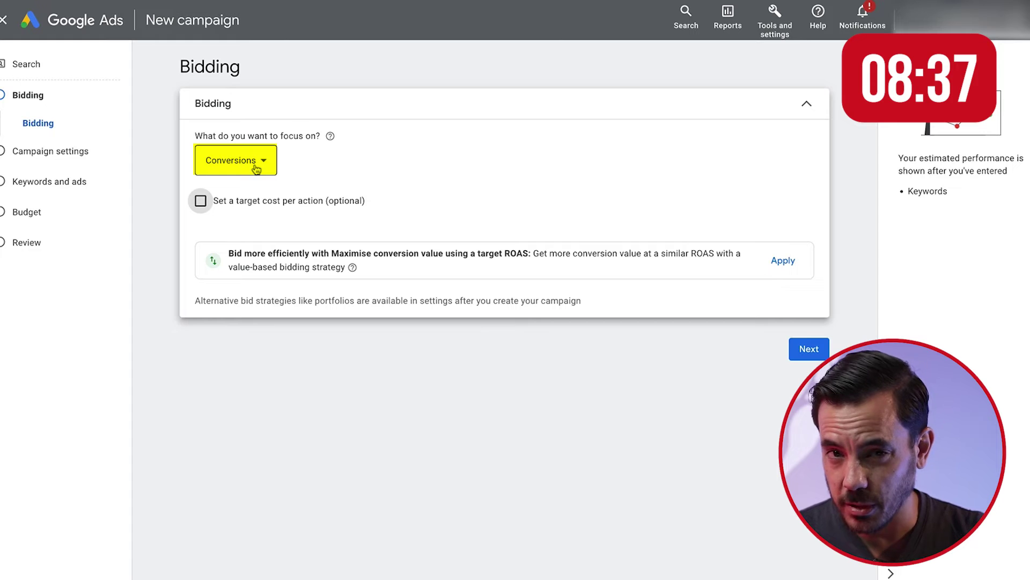
click(256, 166)
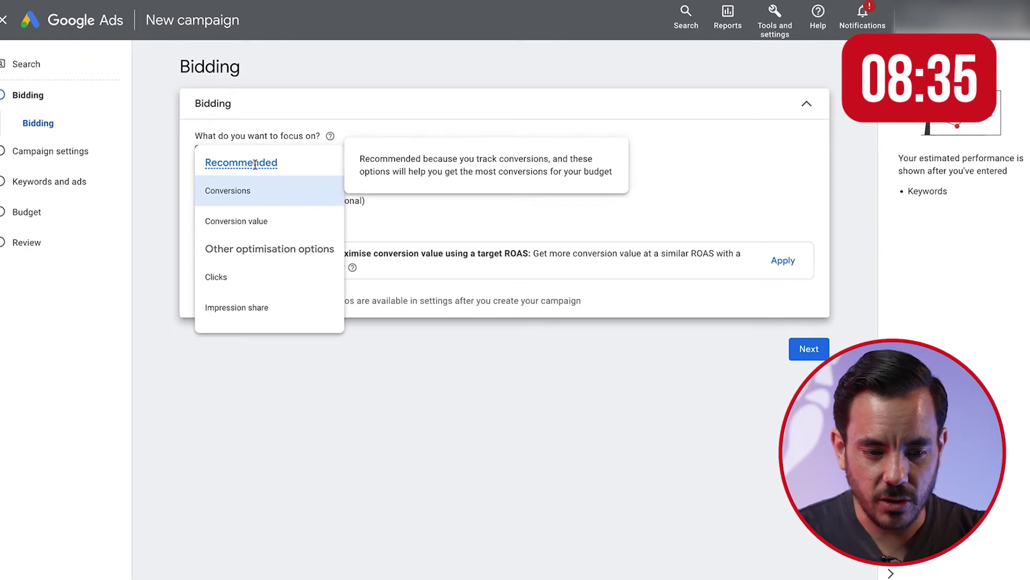
mouse_move(252, 223)
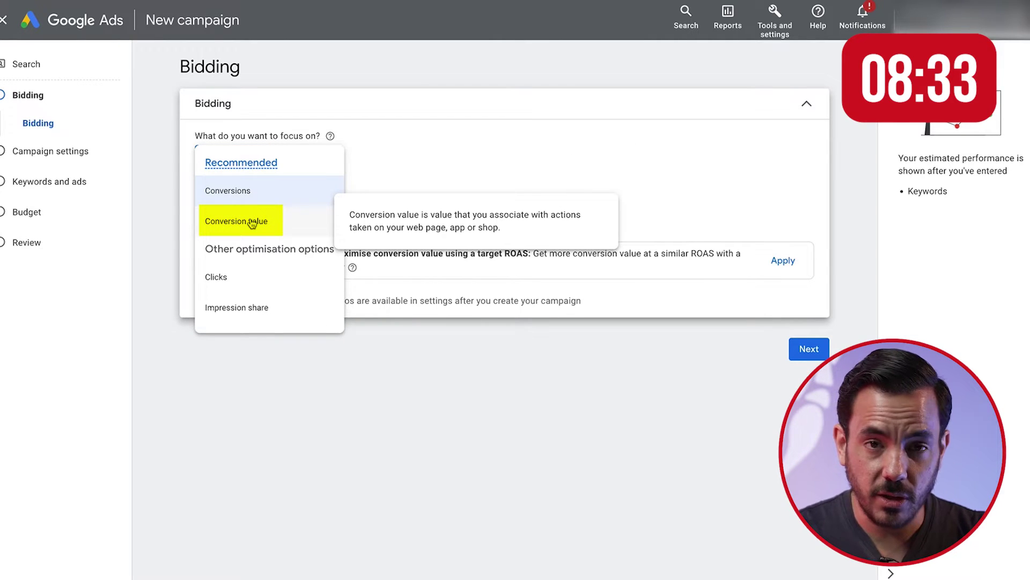
click(252, 223)
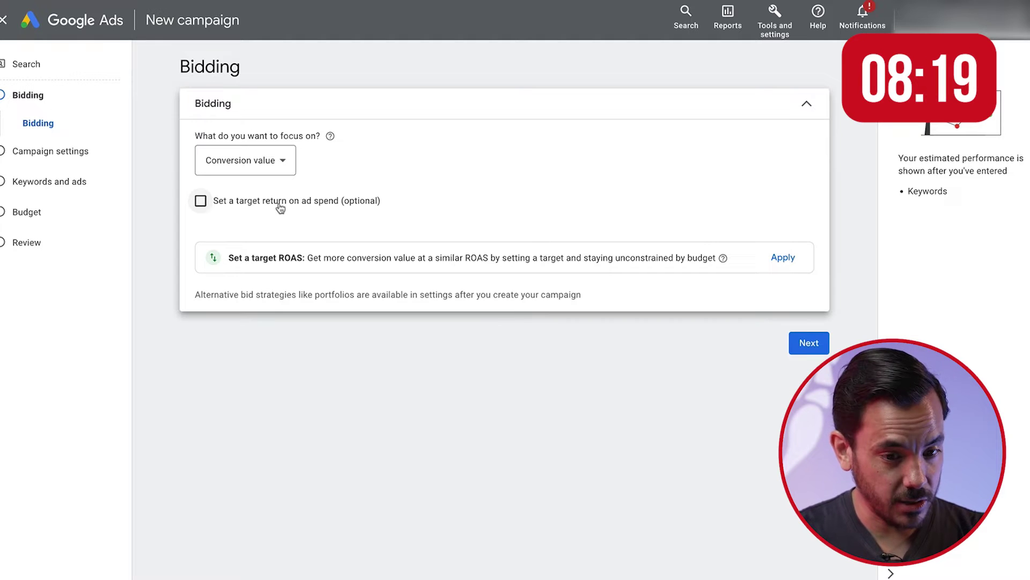
click(796, 343)
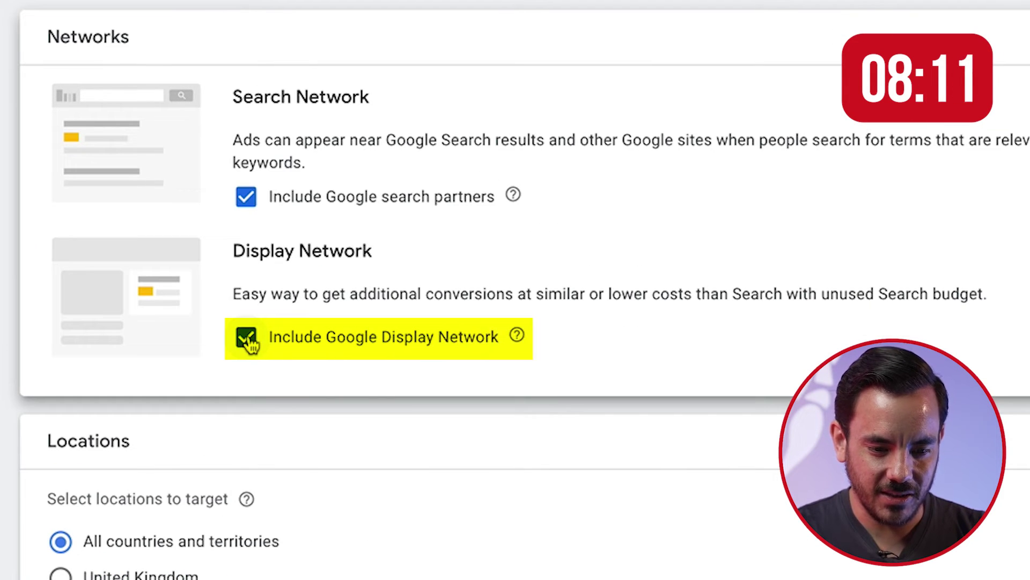
- Exclude the Google Display Network from the campaign's networks
click(247, 338)
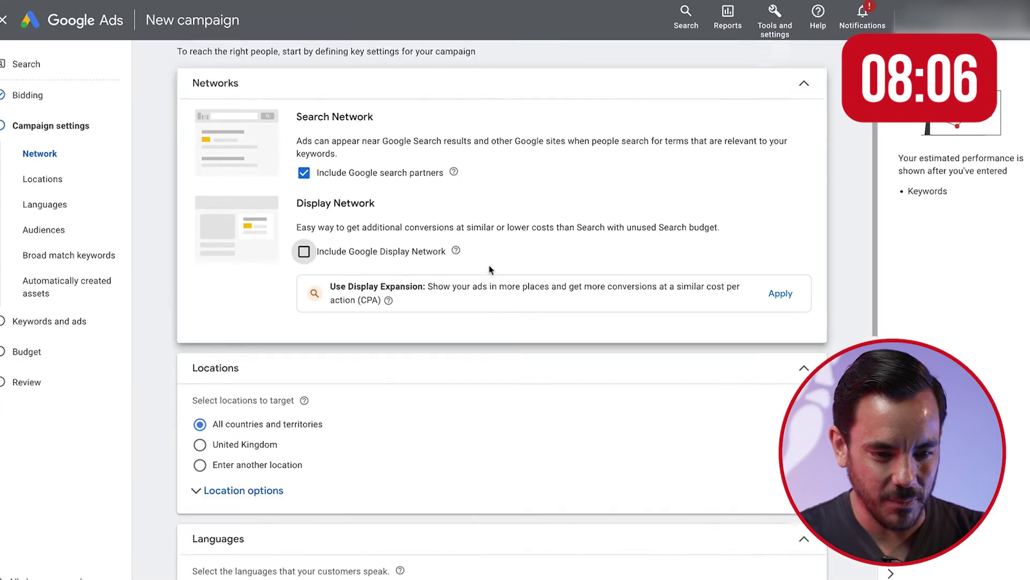
scroll(578, 365, down, 1)
scroll(577, 365, up, 1)
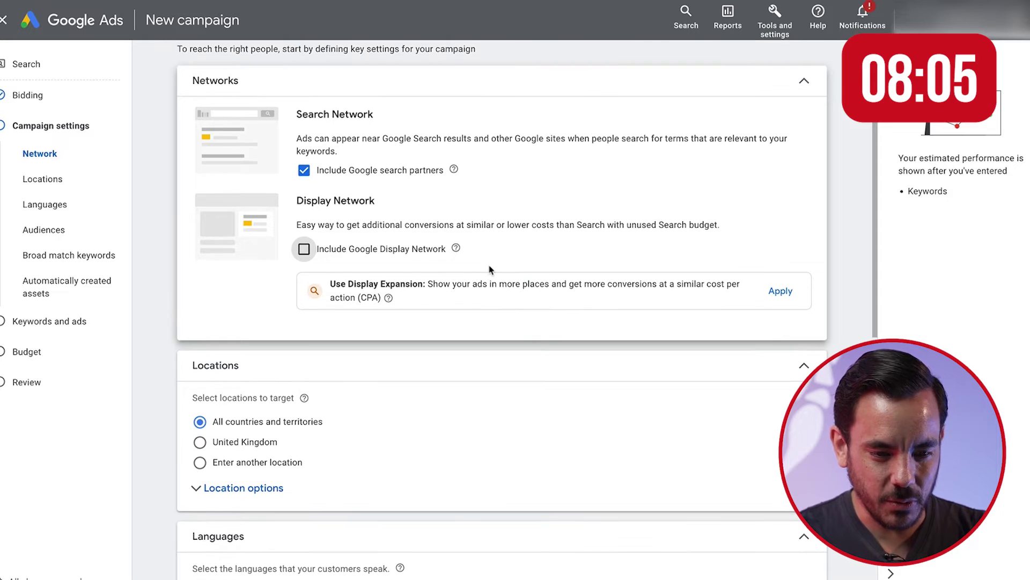
scroll(490, 270, down, 1)
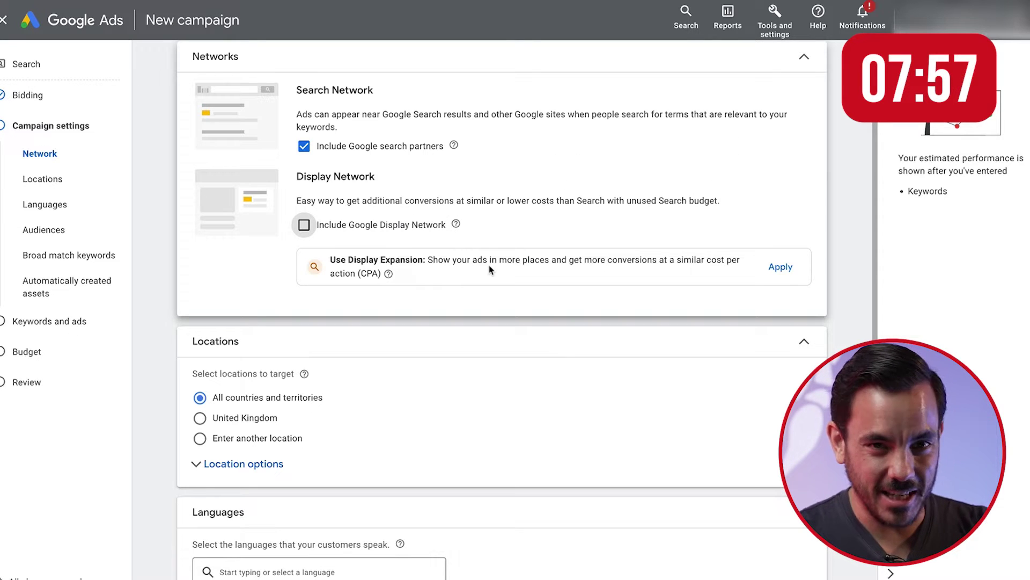
scroll(489, 270, up, 1)
scroll(490, 269, down, 1)
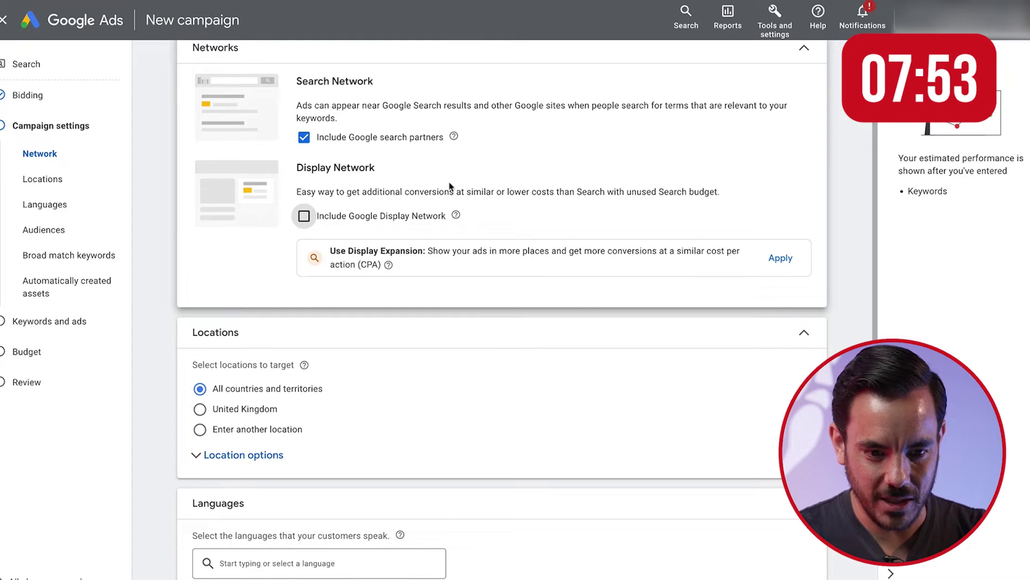
scroll(435, 189, down, 1)
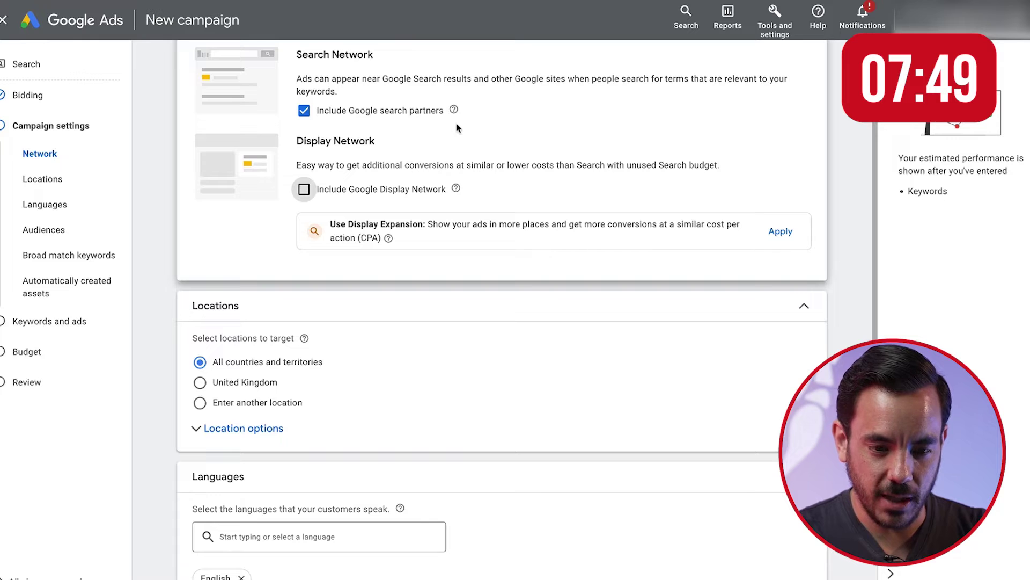
- Set the campaign's target location to United Kingdom
scroll(456, 127, down, 2)
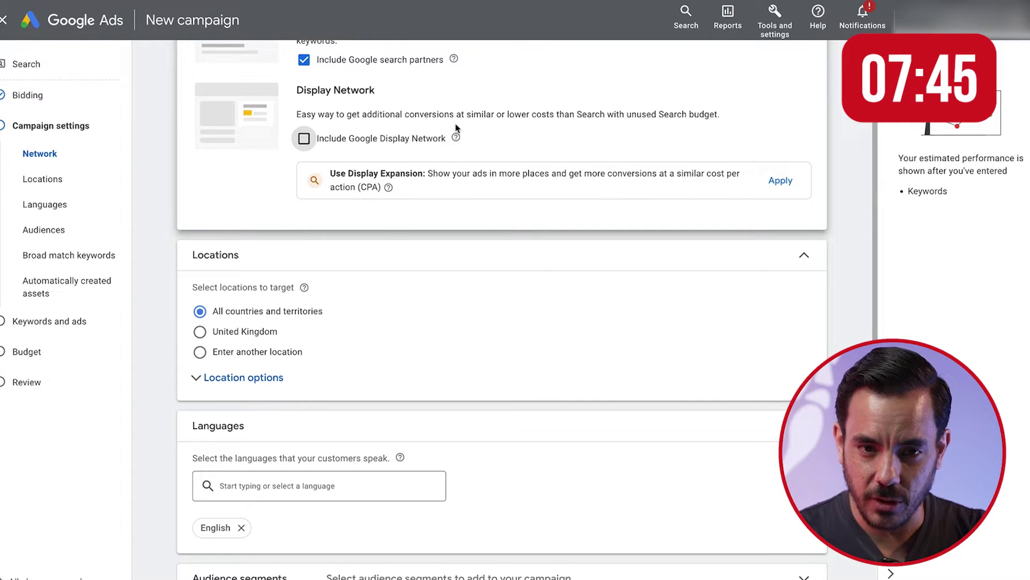
scroll(456, 128, down, 1)
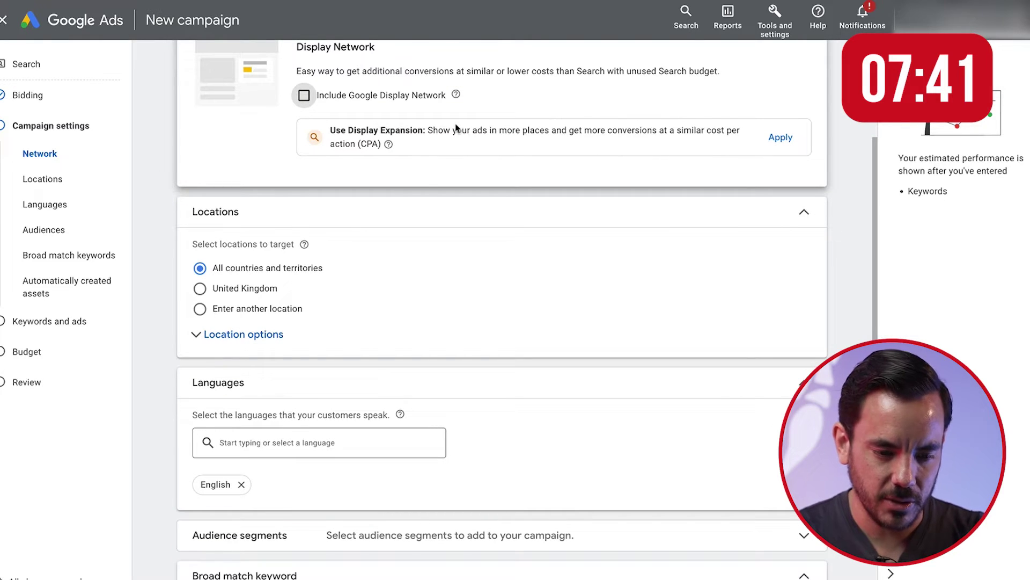
scroll(378, 194, down, 2)
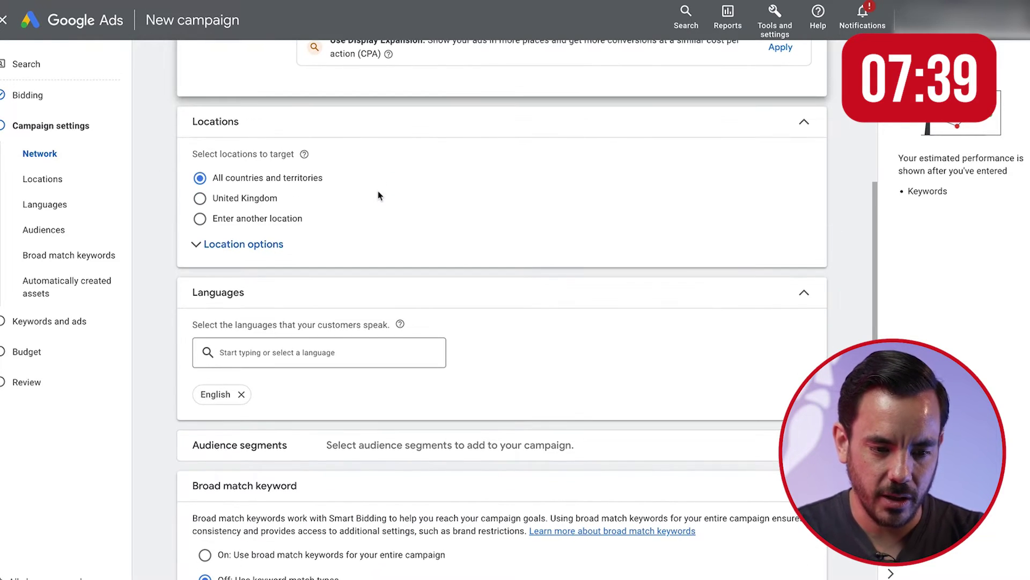
scroll(322, 195, down, 1)
click(258, 146)
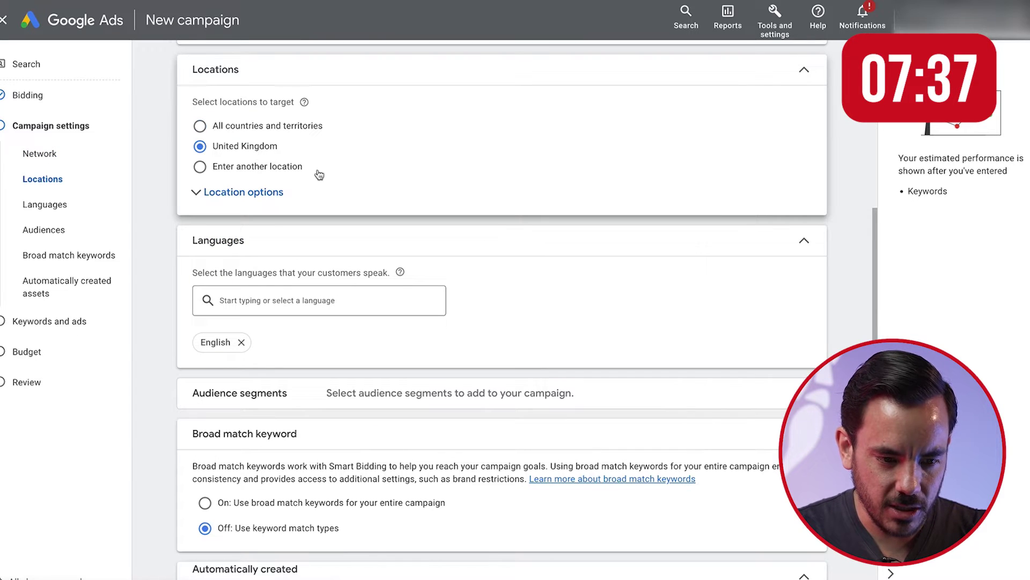
scroll(320, 175, down, 2)
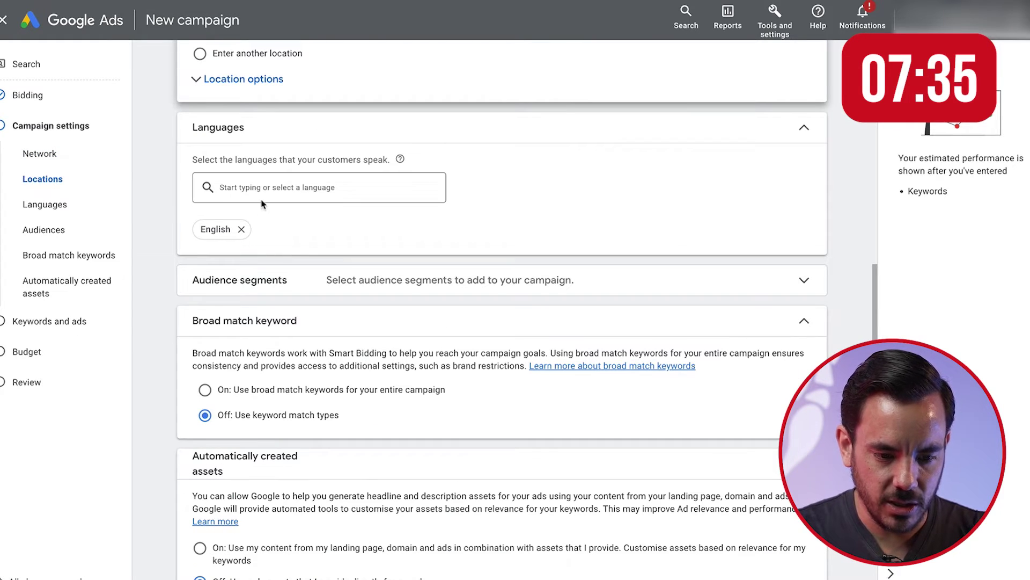
- Add the in-market audience segments Beauty & Personal Care and Business & Industrial Products to the campaign
scroll(214, 218, down, 2)
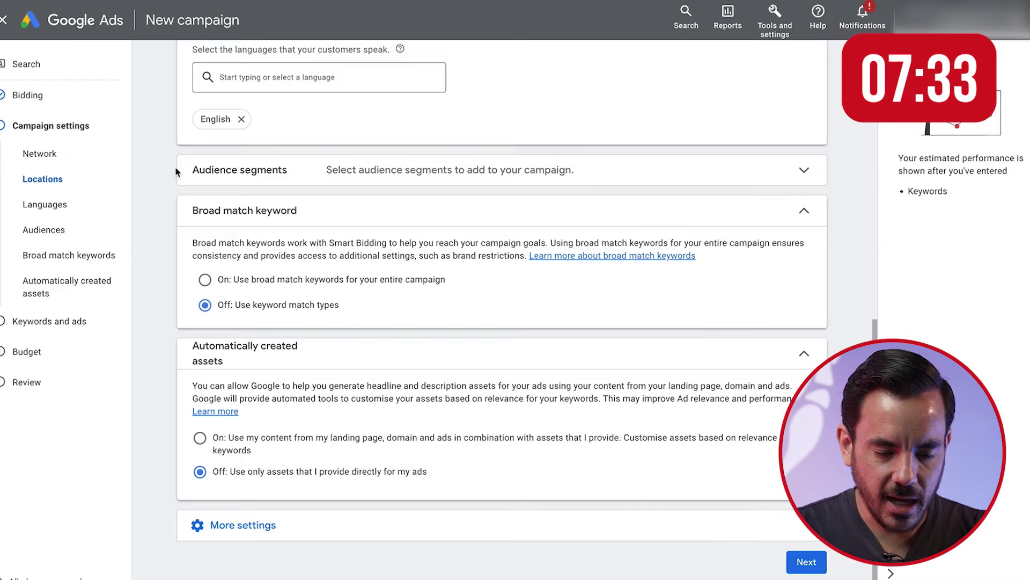
click(277, 173)
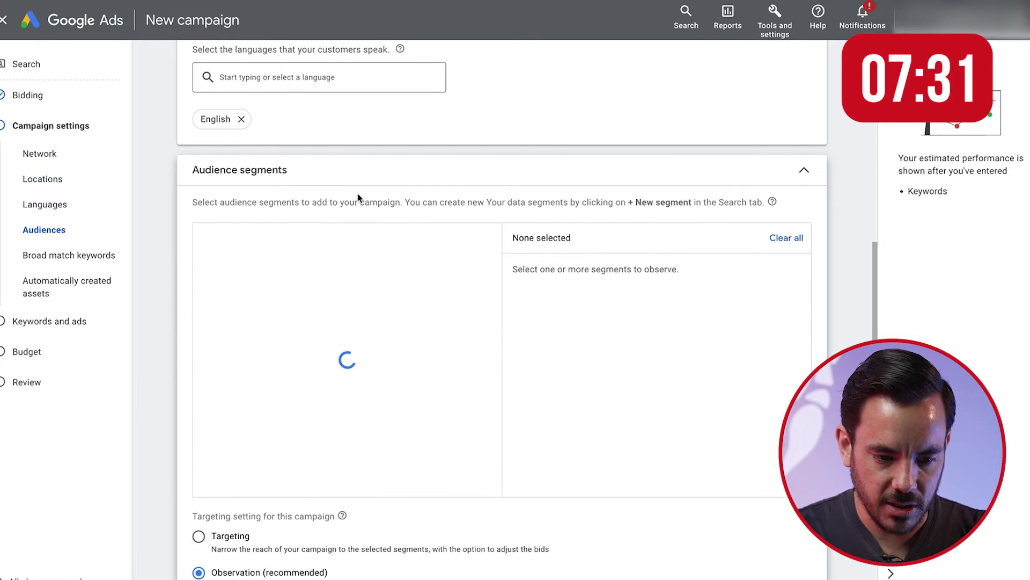
scroll(574, 274, down, 2)
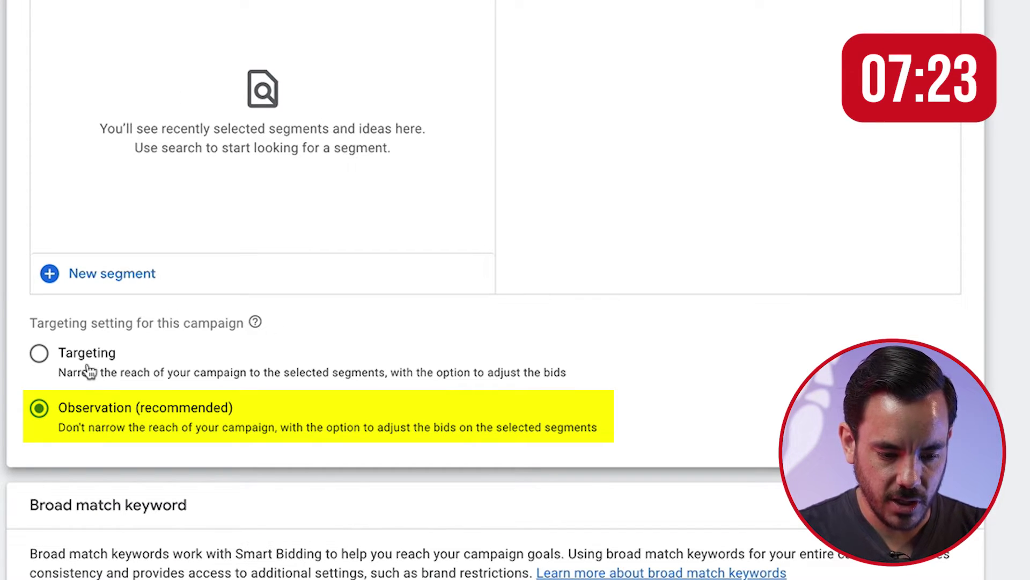
click(282, 130)
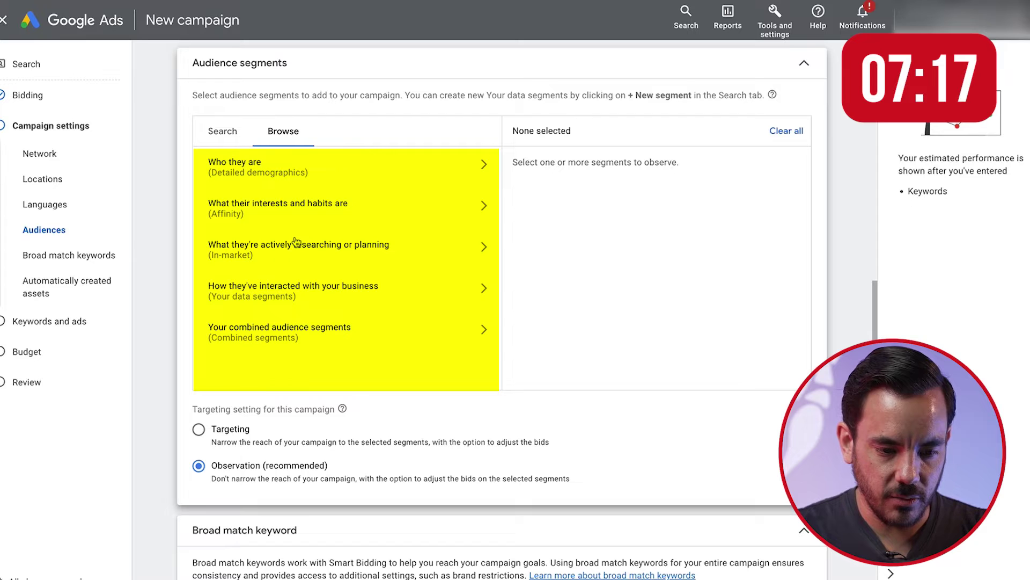
click(270, 260)
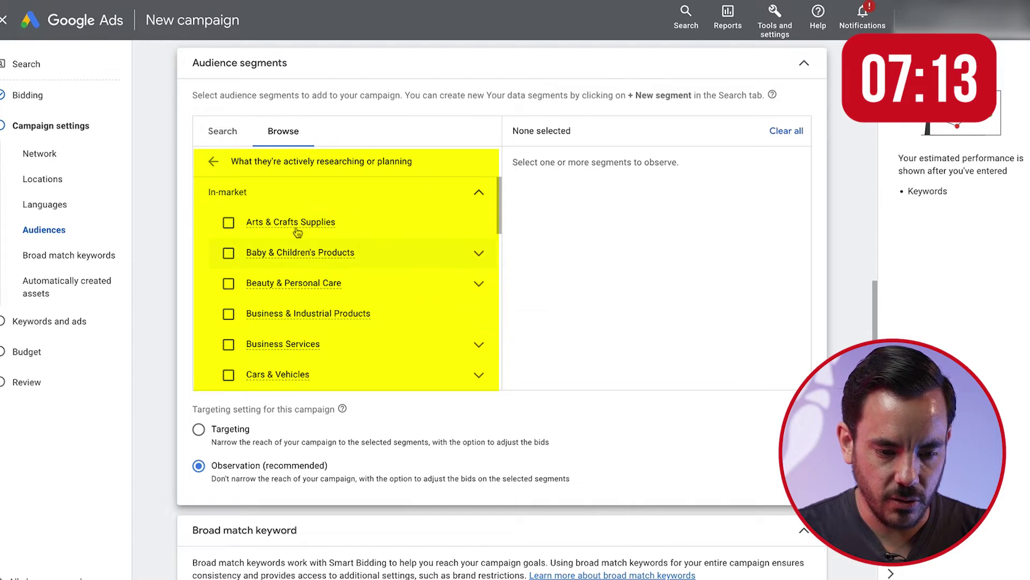
click(228, 283)
click(229, 313)
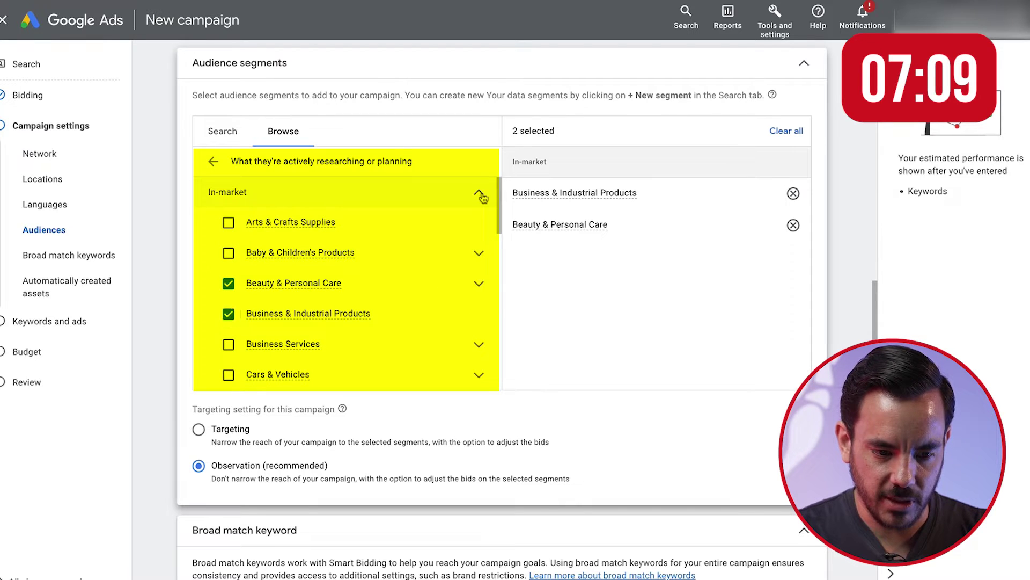
click(480, 194)
click(226, 166)
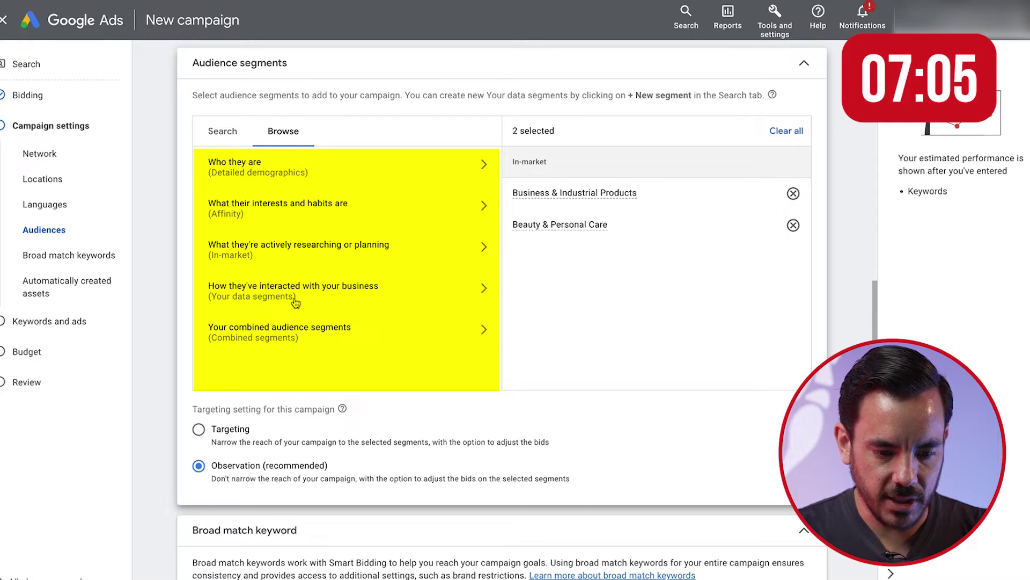
- Add the website visitor segments All converters, All Users of Nikura - GA4, All visitors (Google Ads) and All visitors (Google Analytics)
click(296, 300)
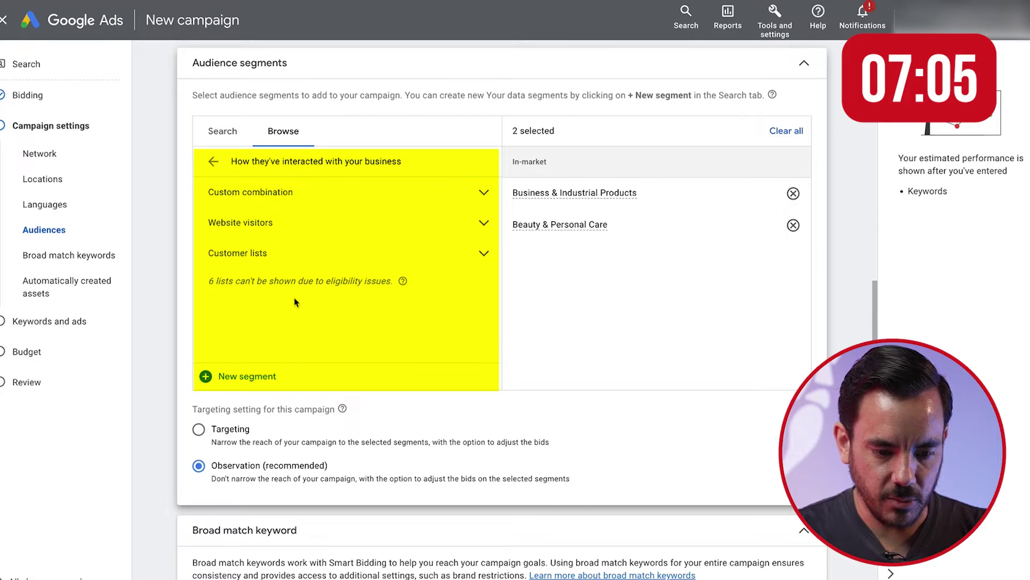
click(273, 231)
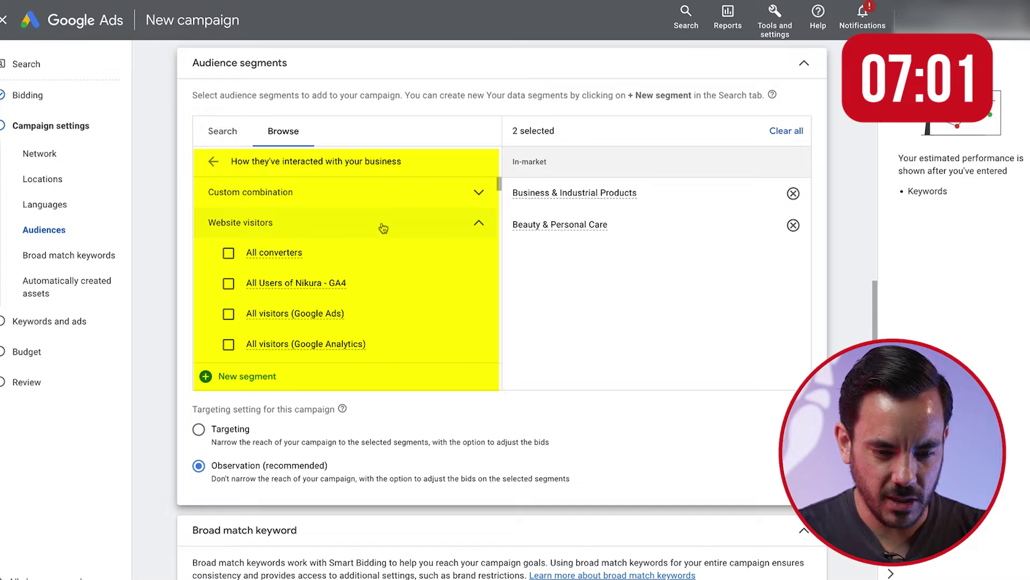
scroll(382, 227, down, 1)
click(229, 228)
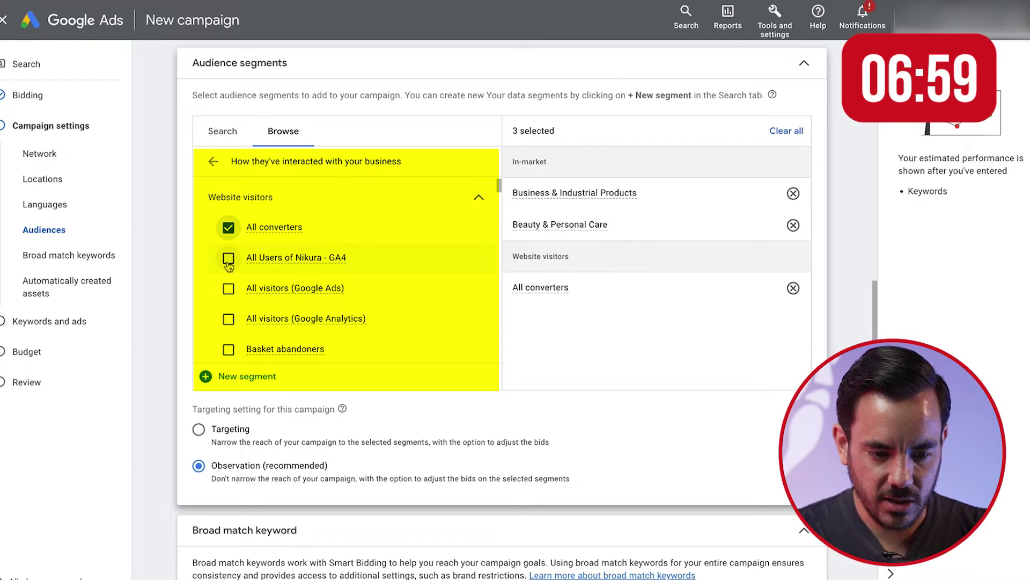
click(229, 258)
click(229, 288)
scroll(229, 288, down, 1)
click(229, 273)
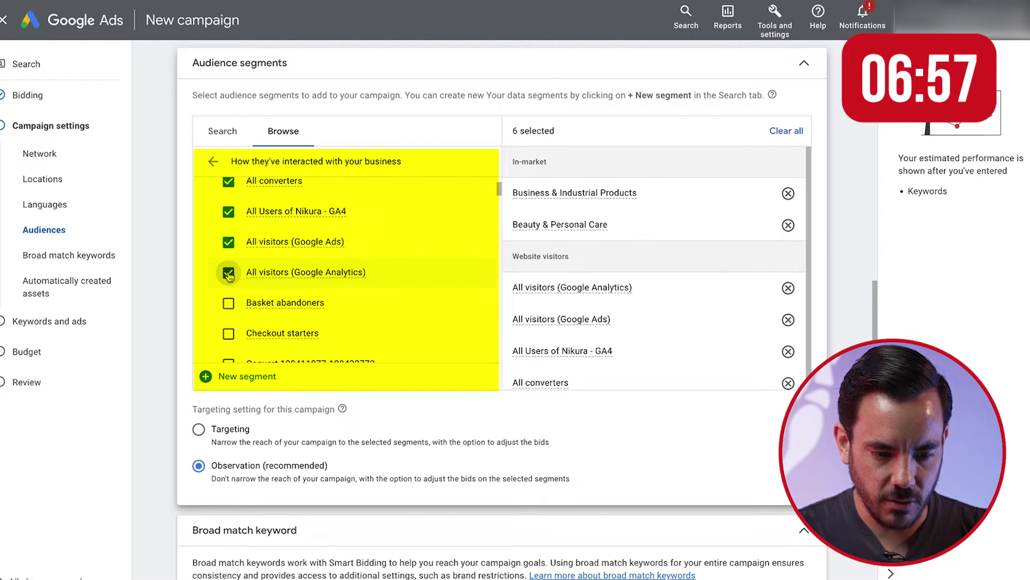
- Add the website visitor segments Basket abandoners and Checkout starters, plus the first three Convert segments
scroll(230, 273, down, 1)
click(228, 272)
click(229, 302)
scroll(229, 302, down, 1)
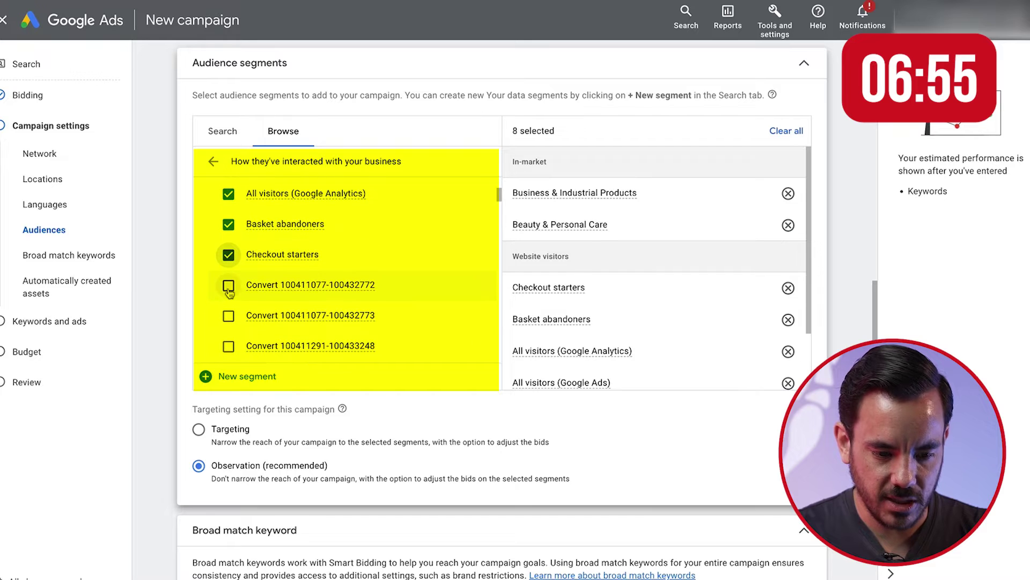
click(228, 289)
click(229, 316)
click(229, 346)
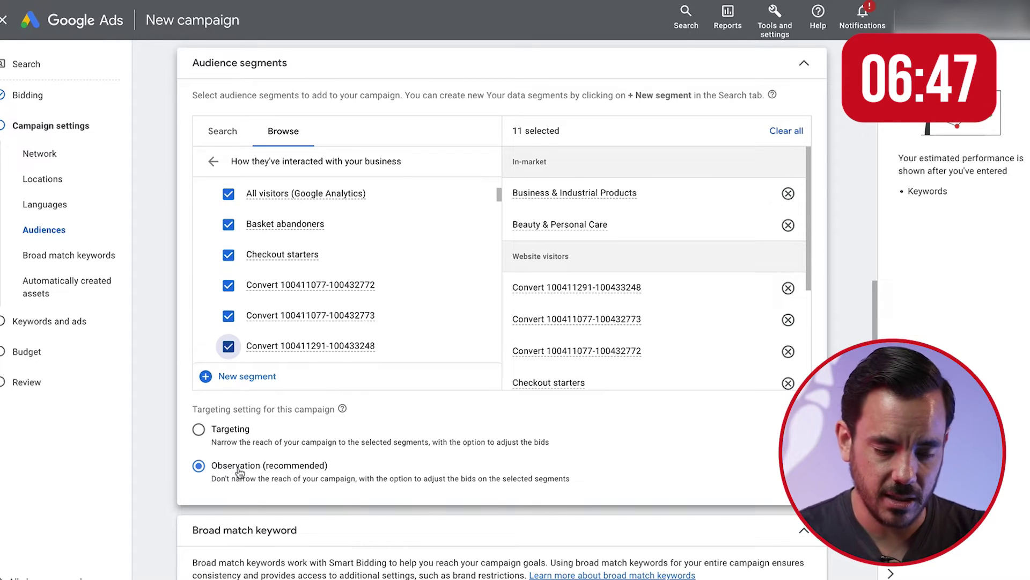
- Browse the Affinity segments describing customers' interests and habits
mouse_move(603, 324)
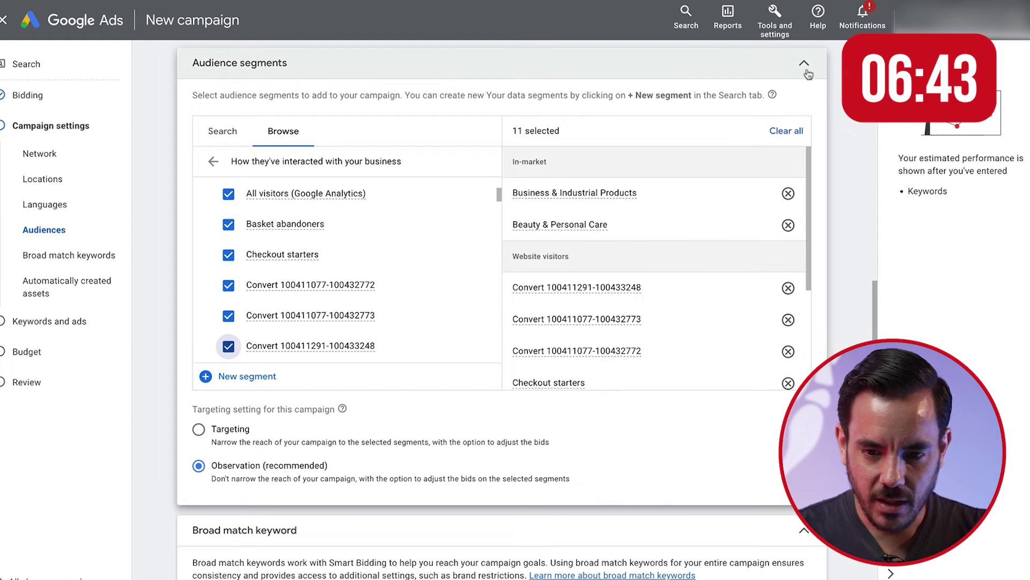
click(213, 161)
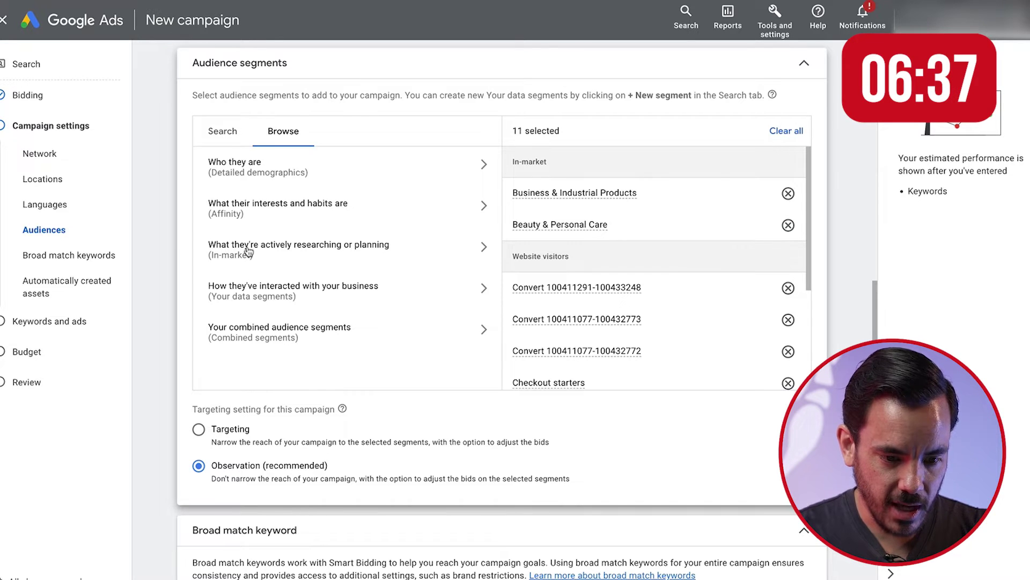
click(238, 215)
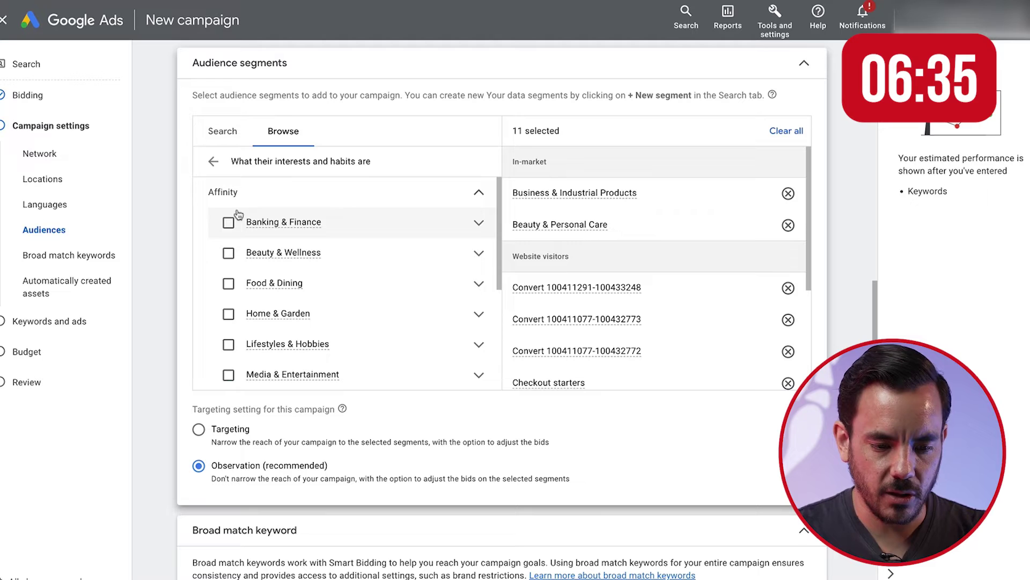
click(300, 198)
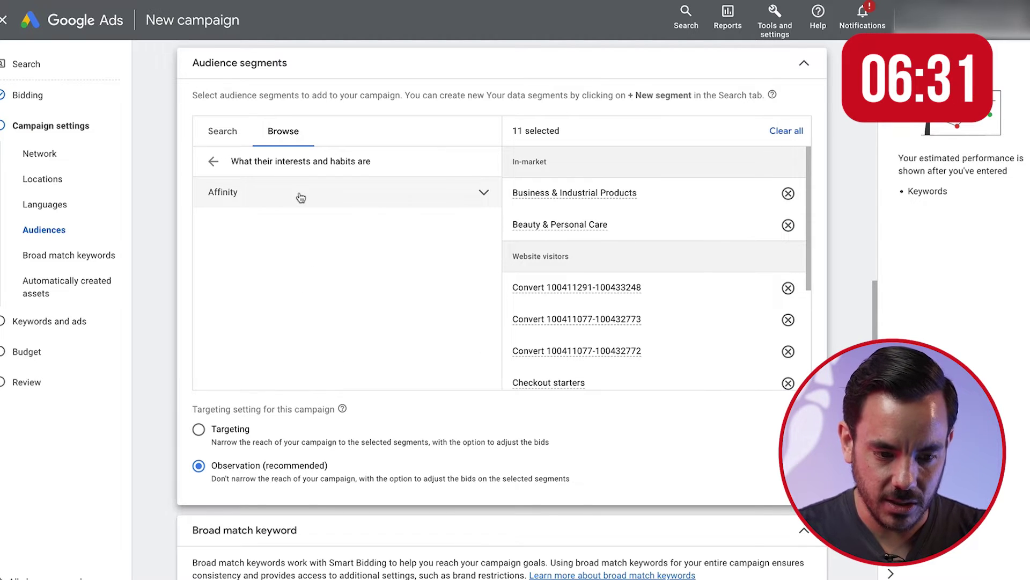
- Review the additional campaign settings and the Campaign URL options, and proceed to Keywords and ads
scroll(667, 384, down, 10)
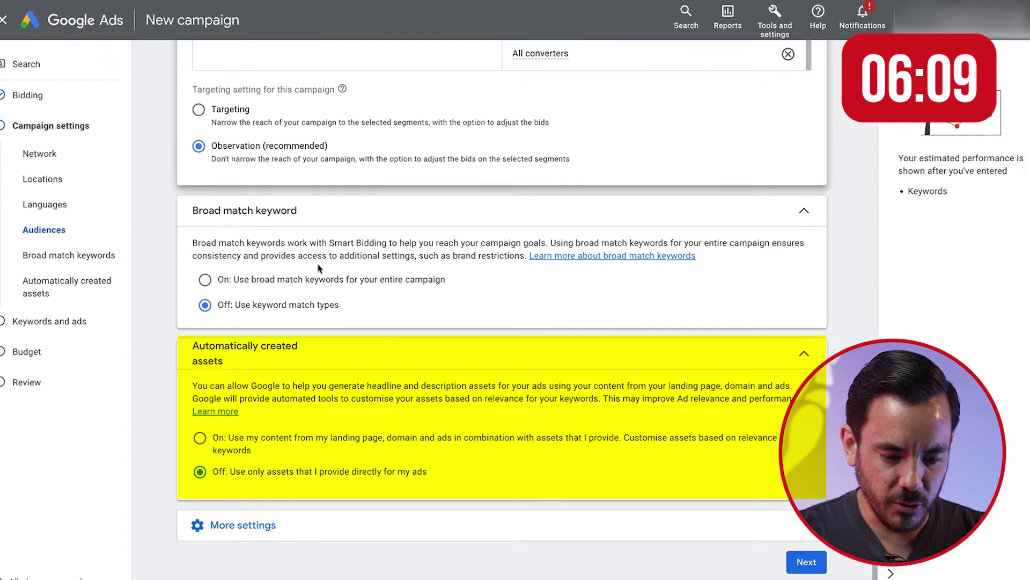
click(229, 521)
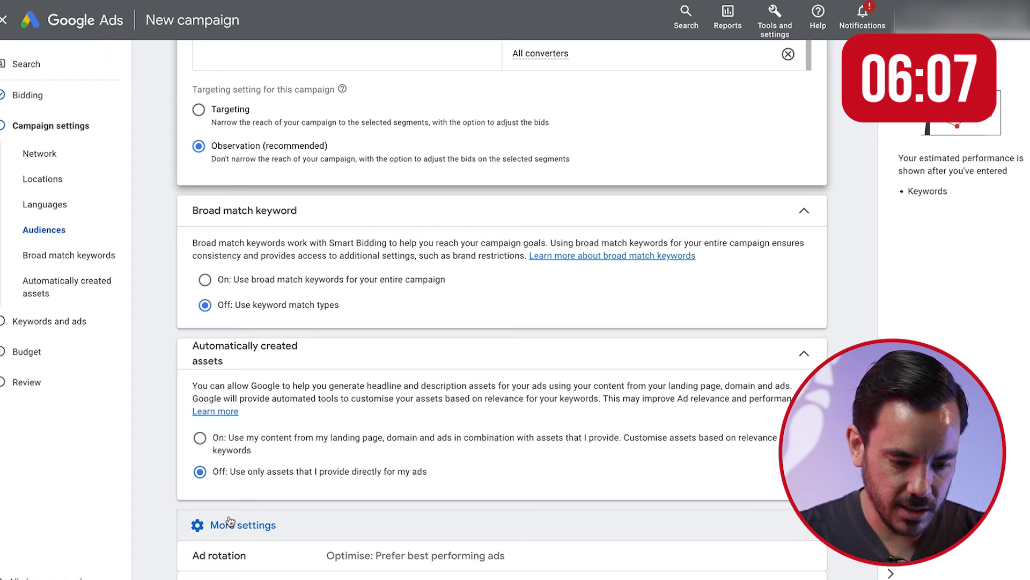
scroll(268, 456, down, 3)
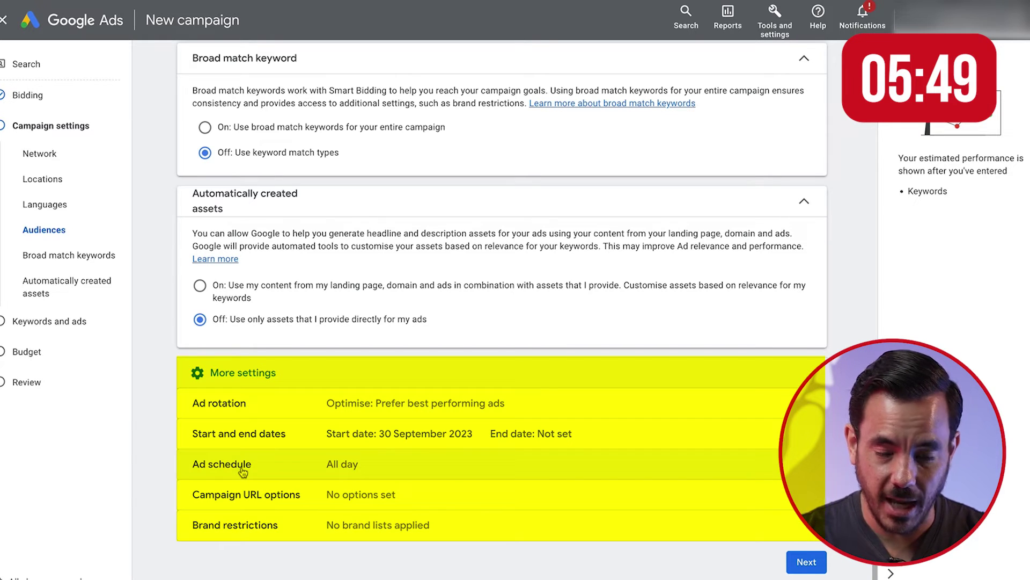
click(288, 501)
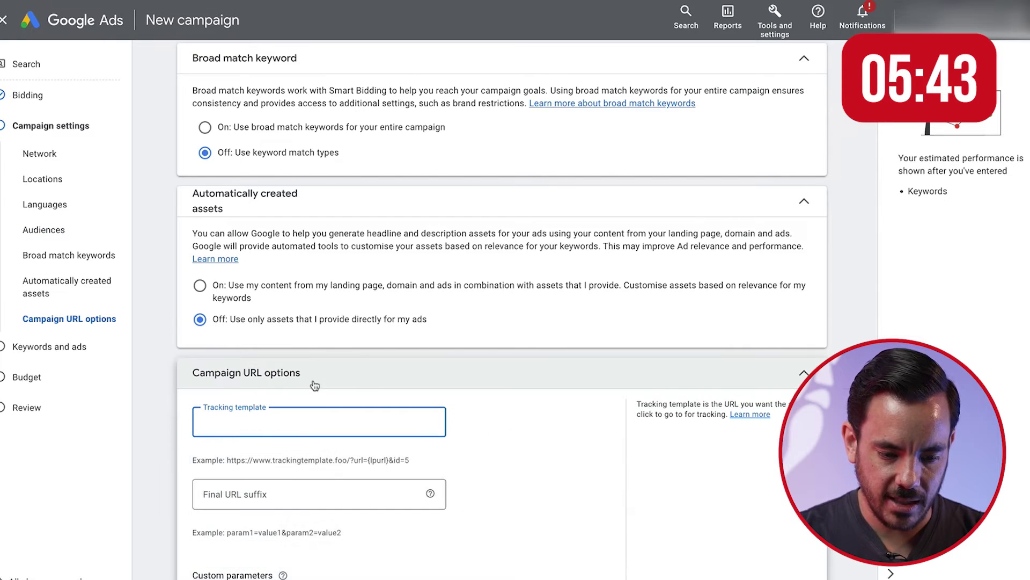
scroll(315, 386, down, 3)
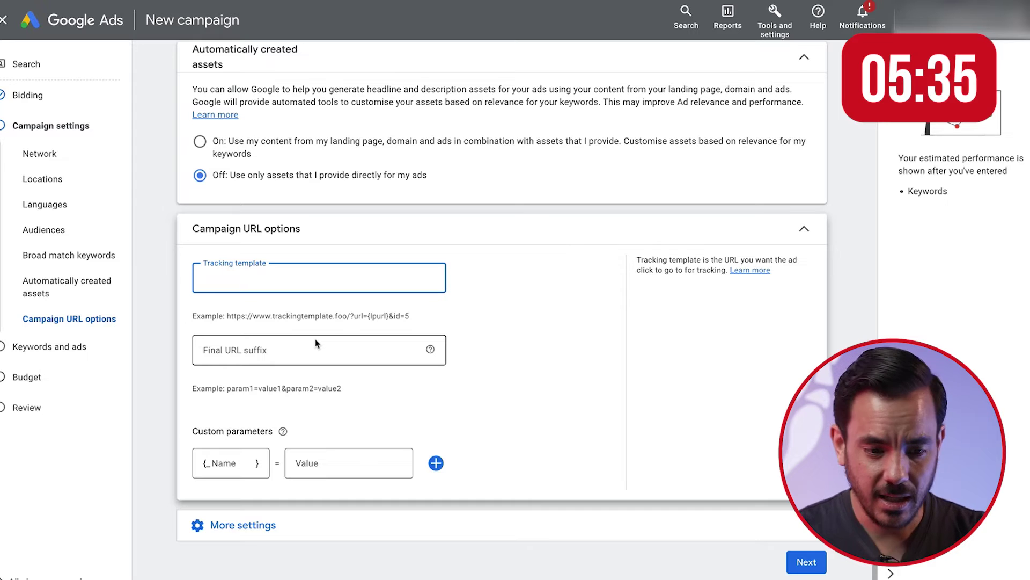
click(812, 236)
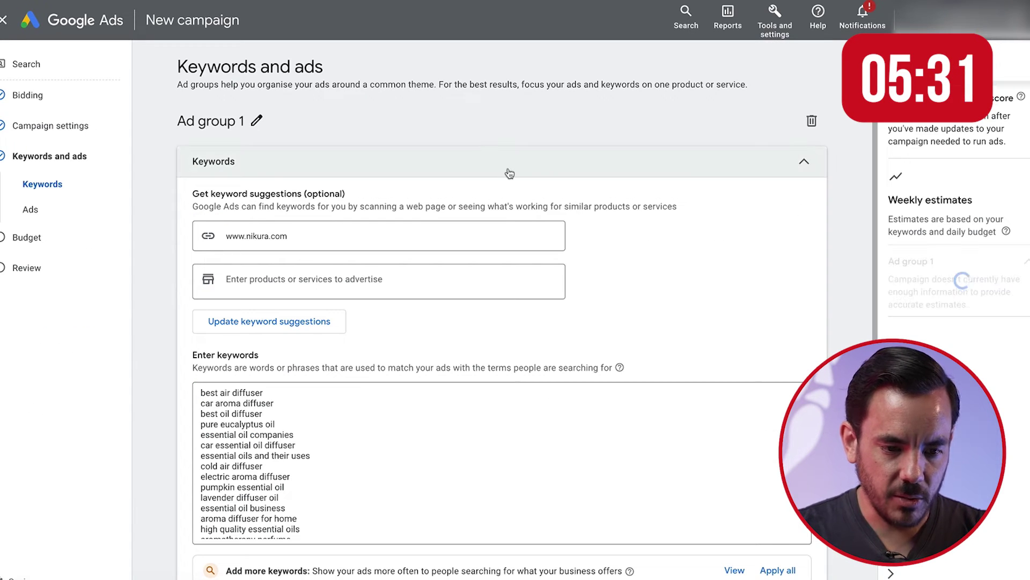
scroll(443, 111, down, 1)
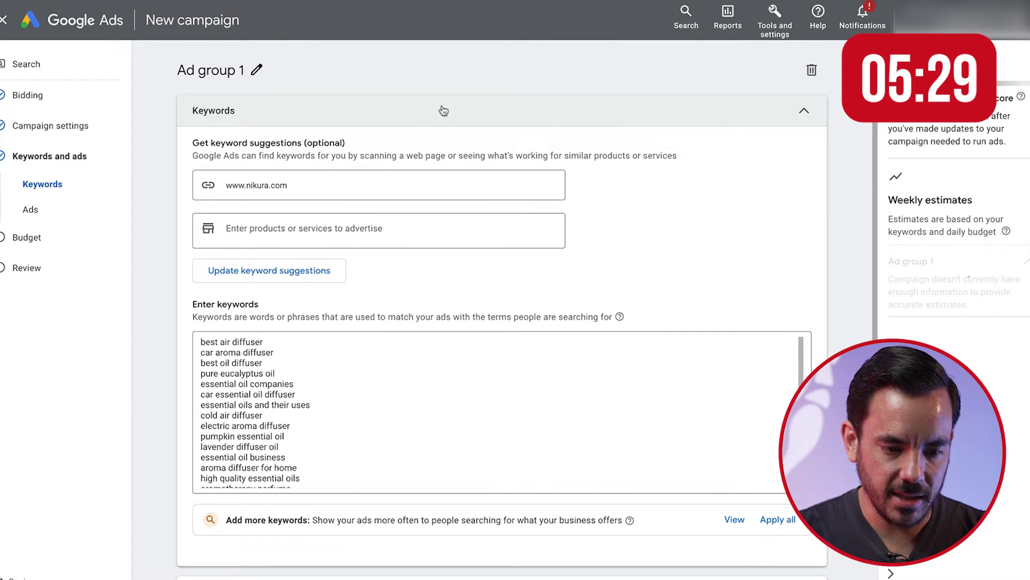
scroll(443, 110, down, 1)
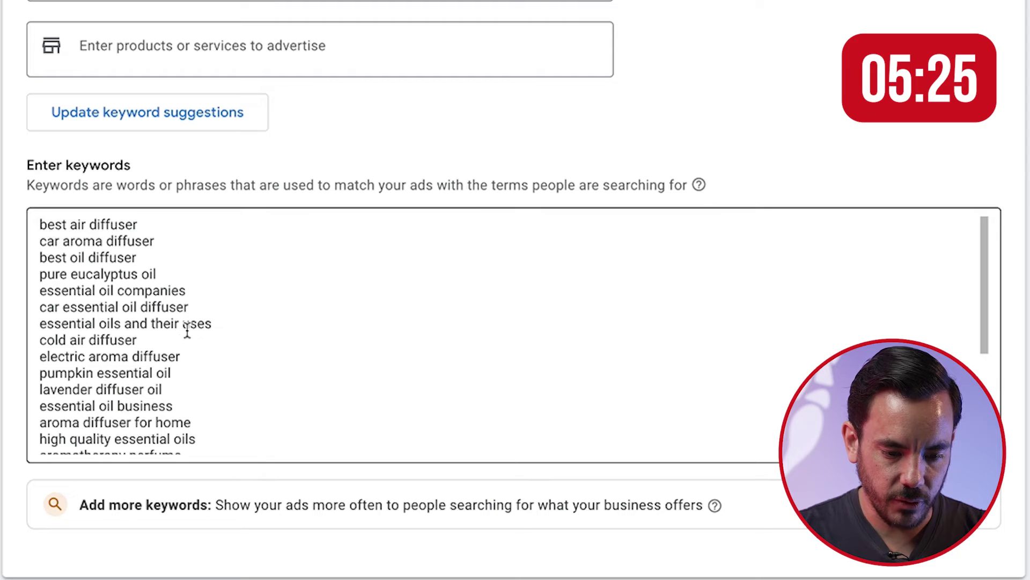
scroll(187, 331, down, 1)
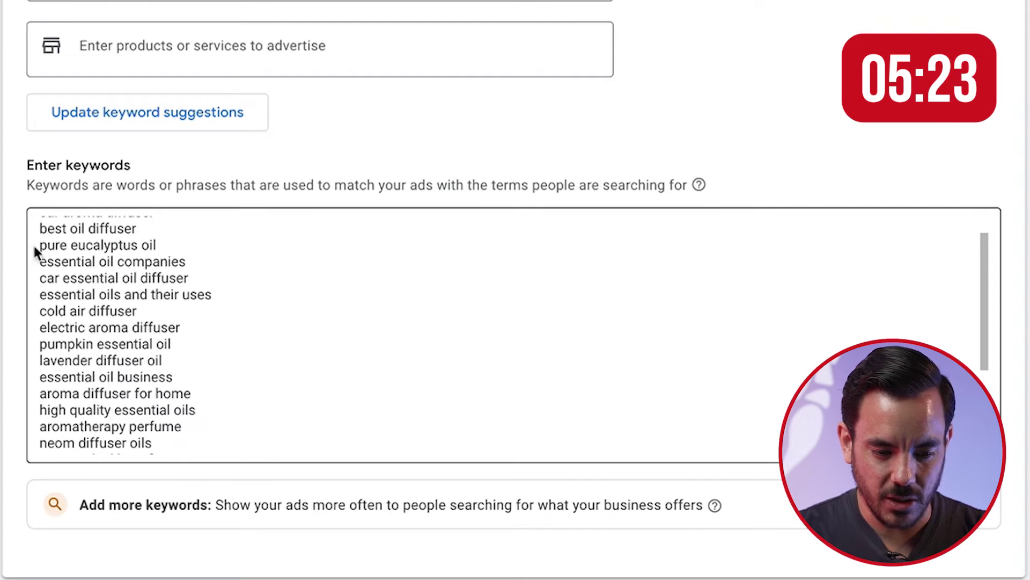
scroll(119, 261, up, 3)
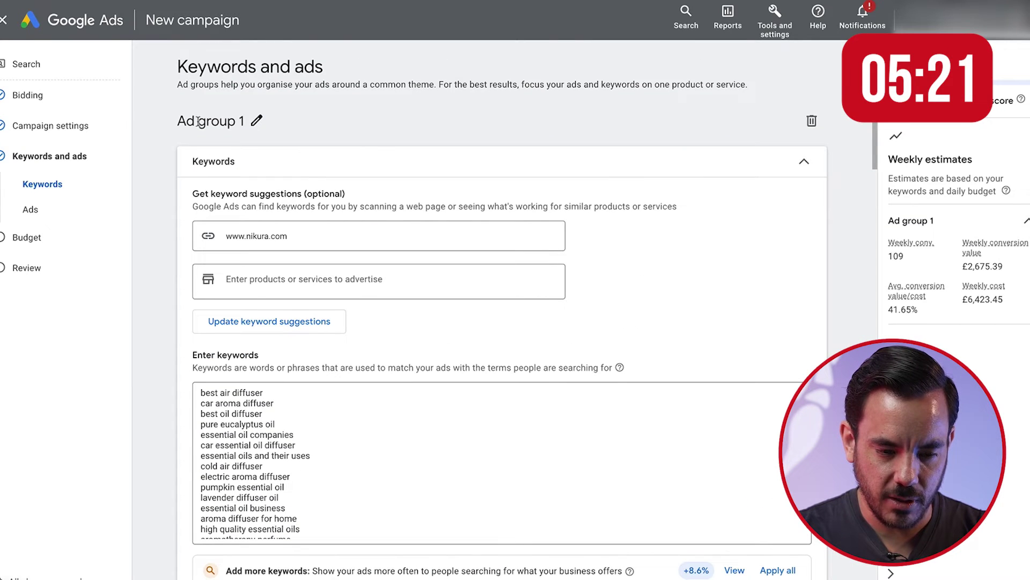
scroll(260, 288, down, 1)
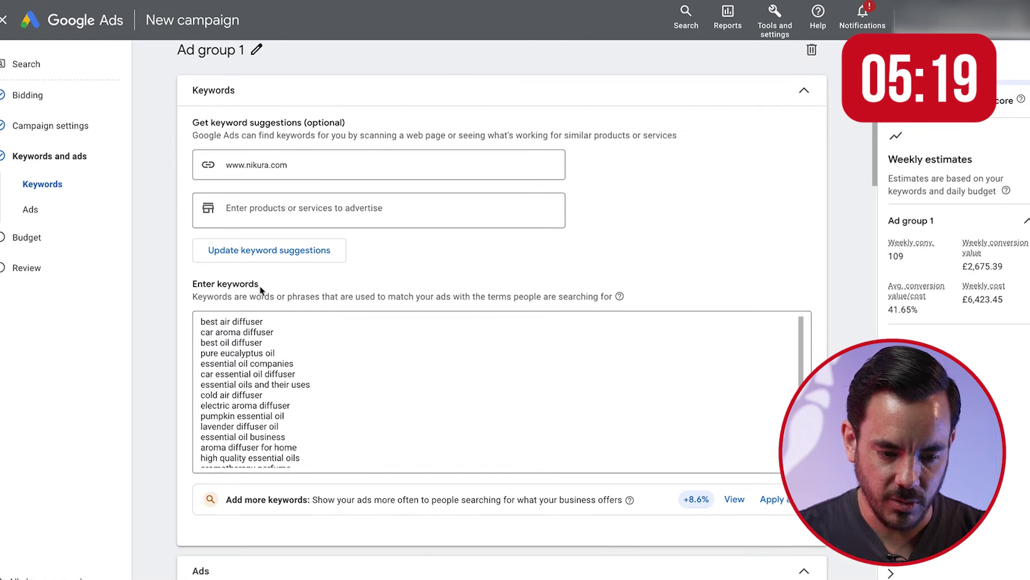
click(270, 374)
key(ctrl+a)
key(ctrl+x)
key(ctrl+z)
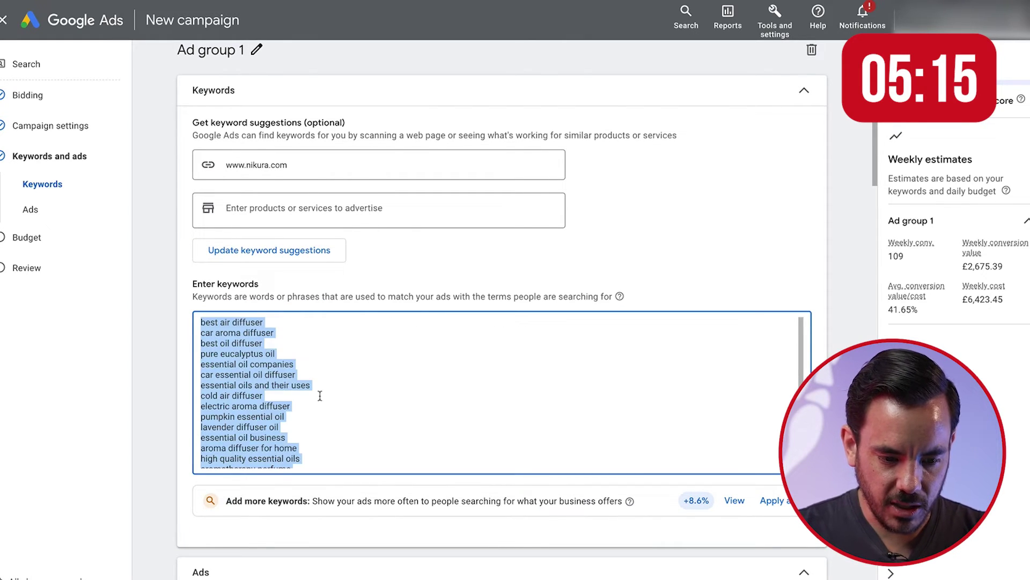
- Look through the suggested keywords for Ad group 1 and delete all of them from the keyword list
click(268, 351)
click(265, 382)
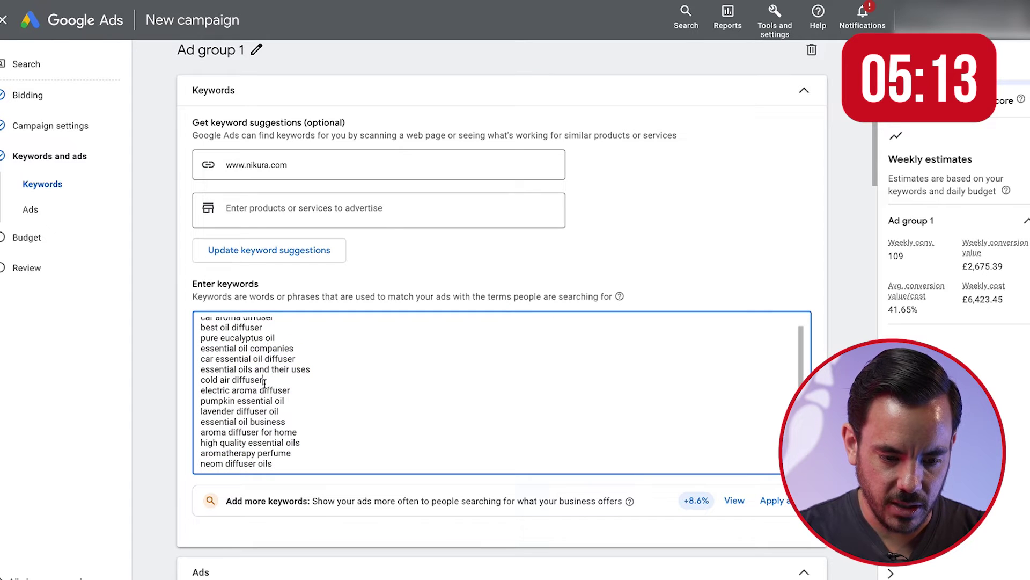
scroll(265, 383, down, 3)
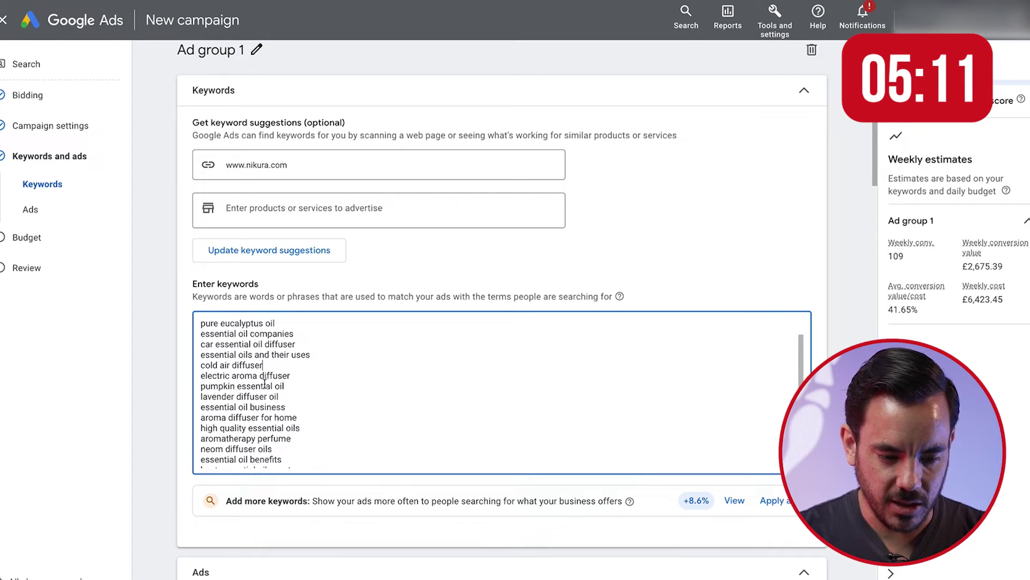
scroll(262, 364, up, 2)
scroll(262, 364, up, 2)
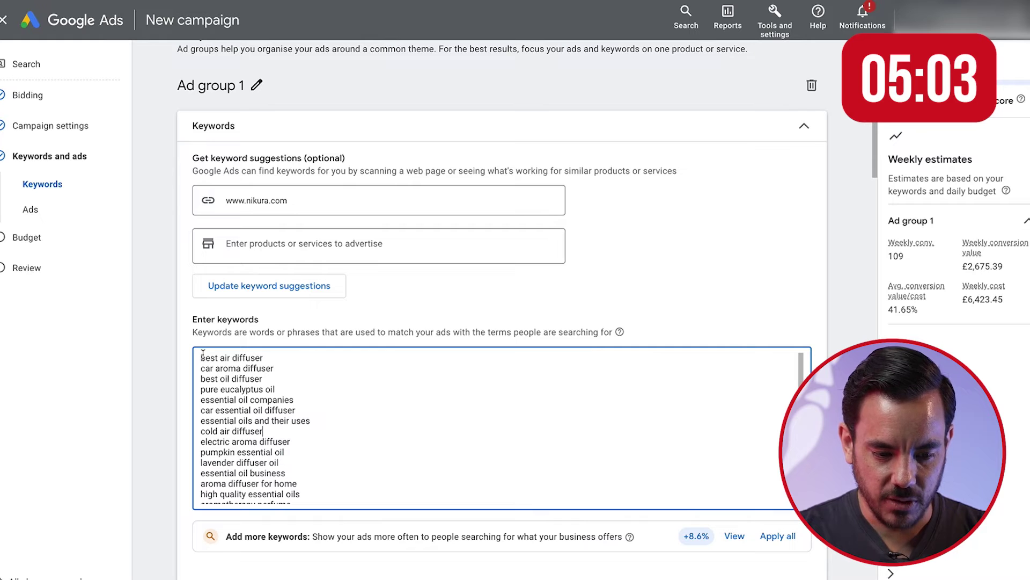
drag(205, 357, 307, 355)
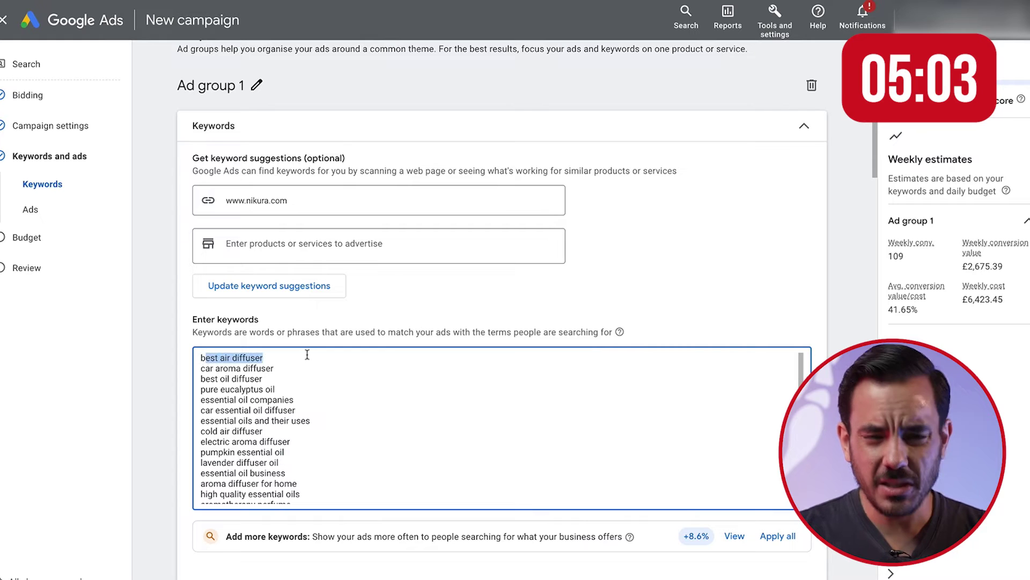
click(304, 400)
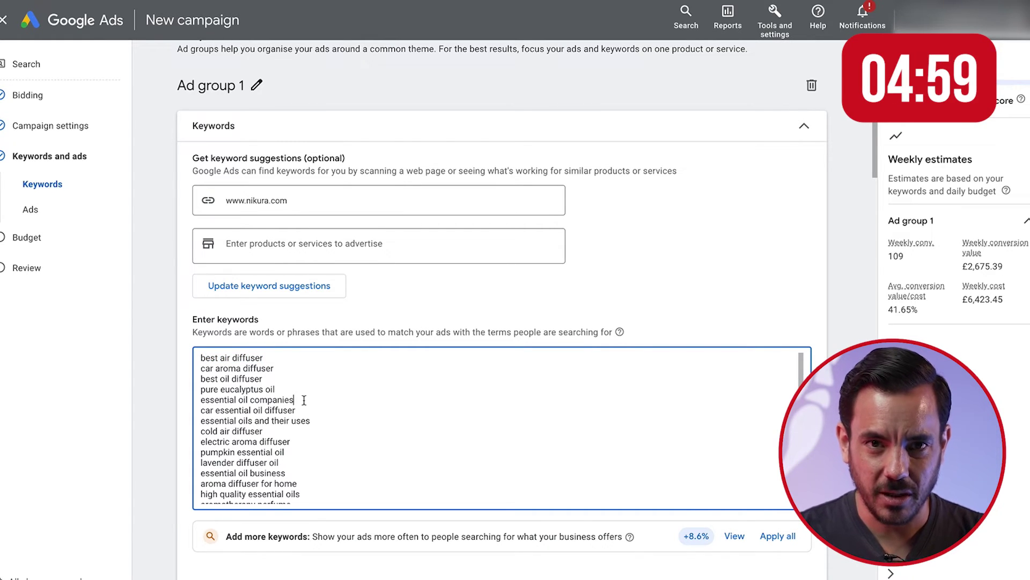
key(ctrl+a)
key(BackSpace)
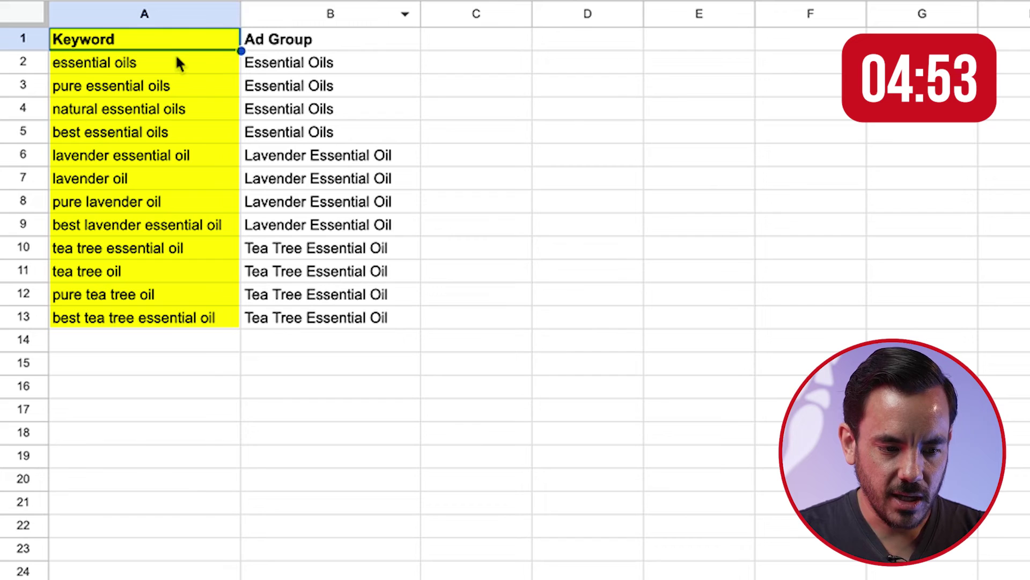
- Copy the four Essential Oils keywords from the keyword spreadsheet into the empty keyword list of Ad group 1 in Google Ads
click(177, 64)
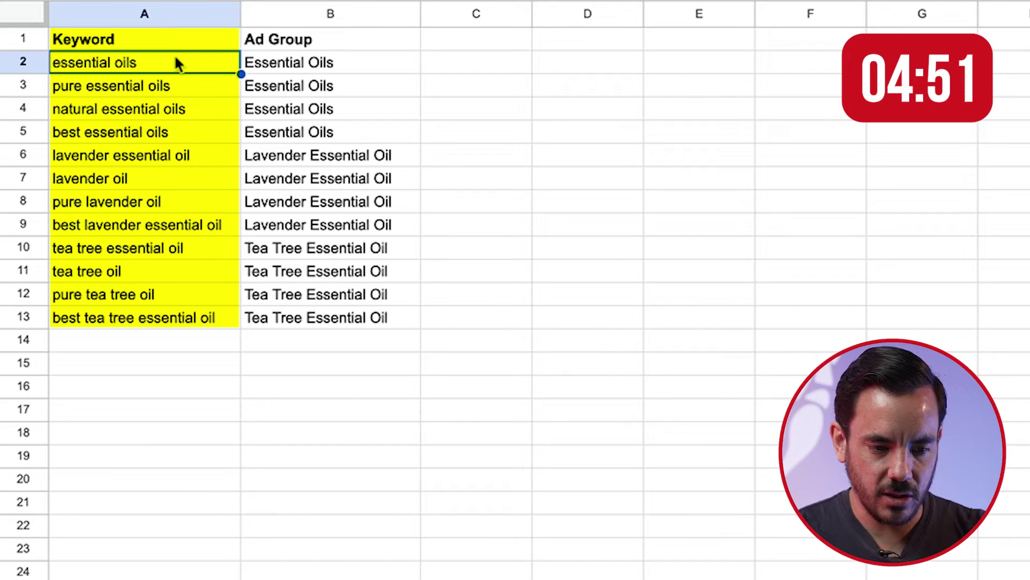
click(315, 65)
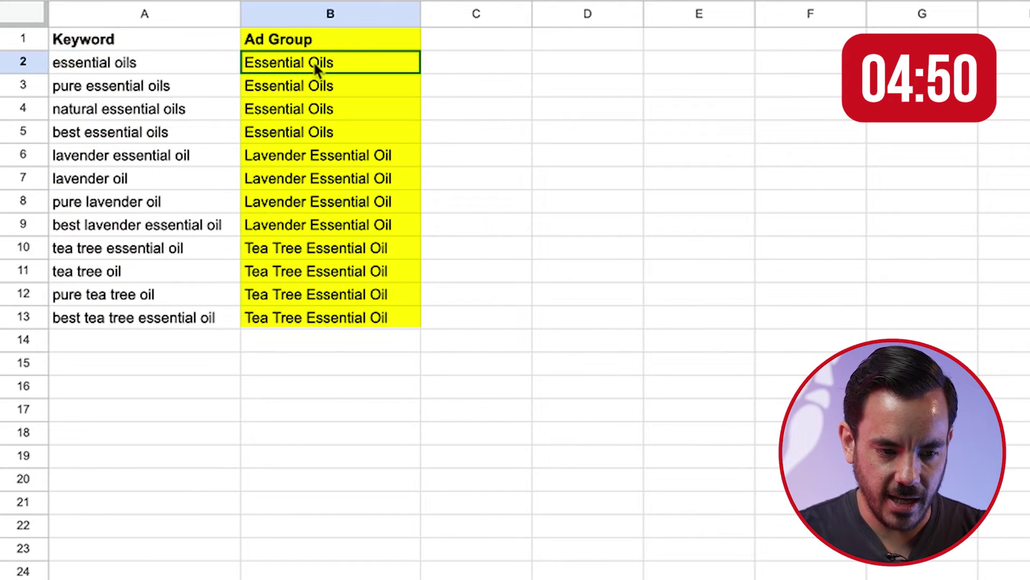
shift+click(319, 133)
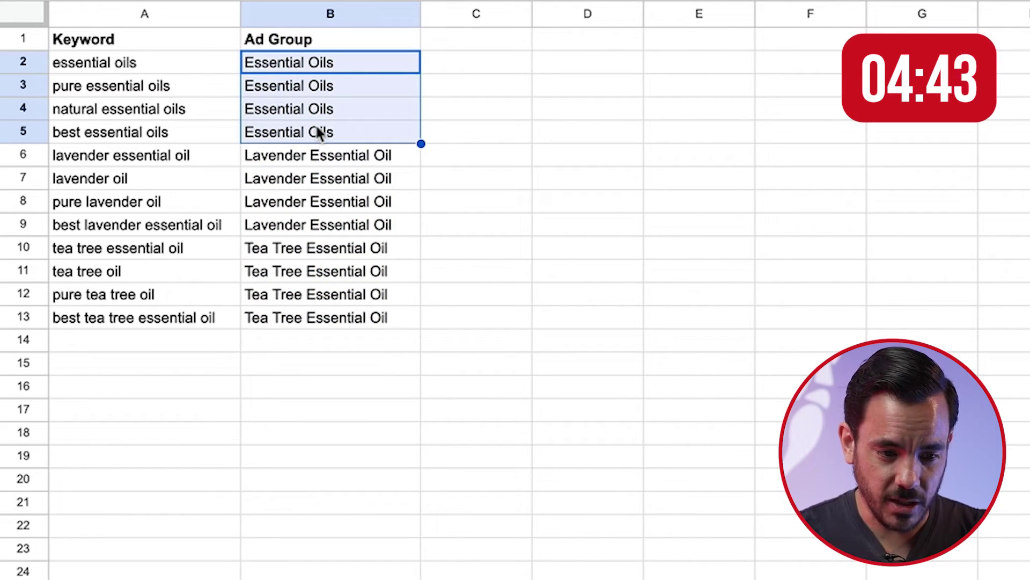
click(156, 64)
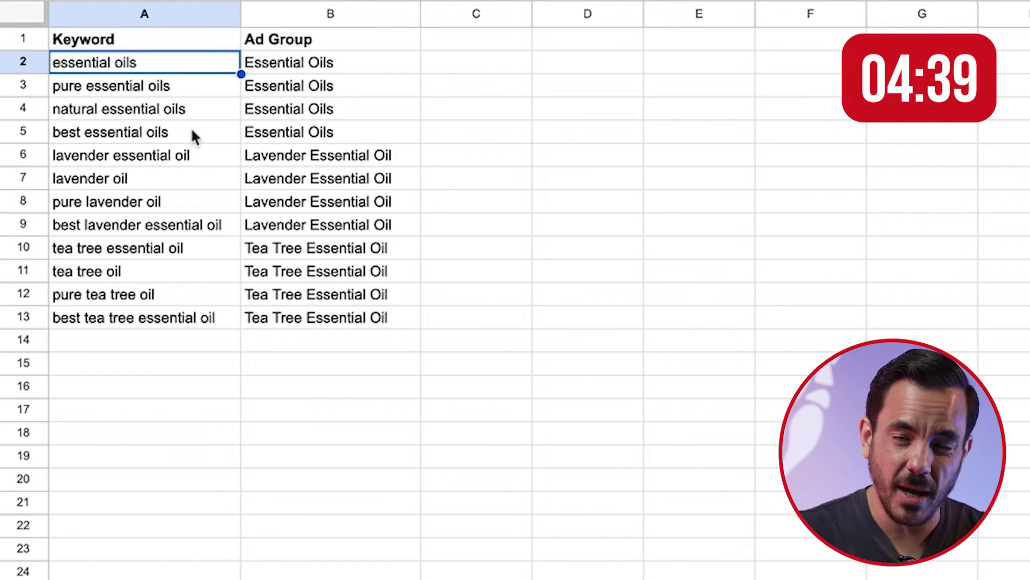
shift+click(225, 133)
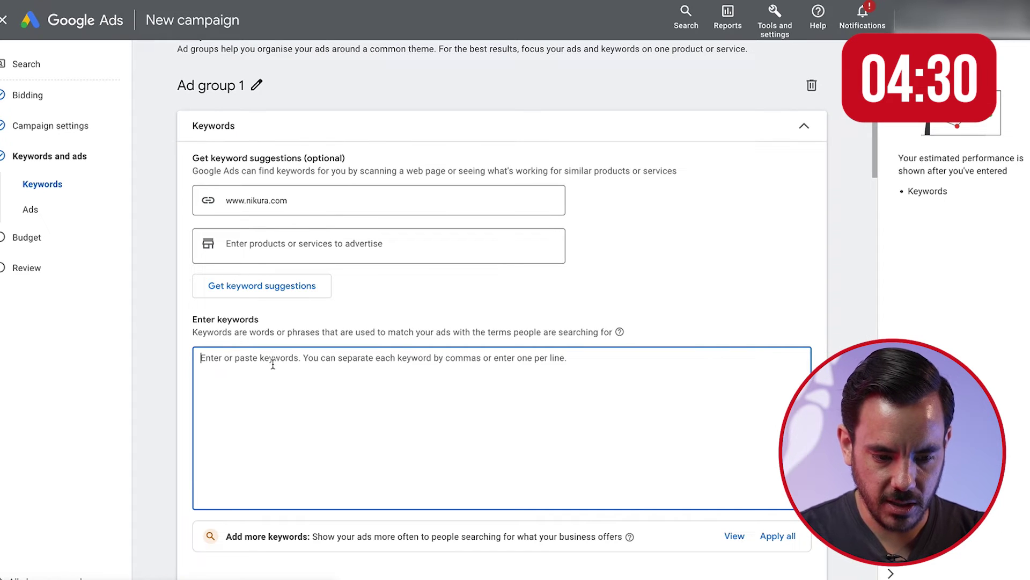
key(ctrl+v)
scroll(272, 364, down, 1)
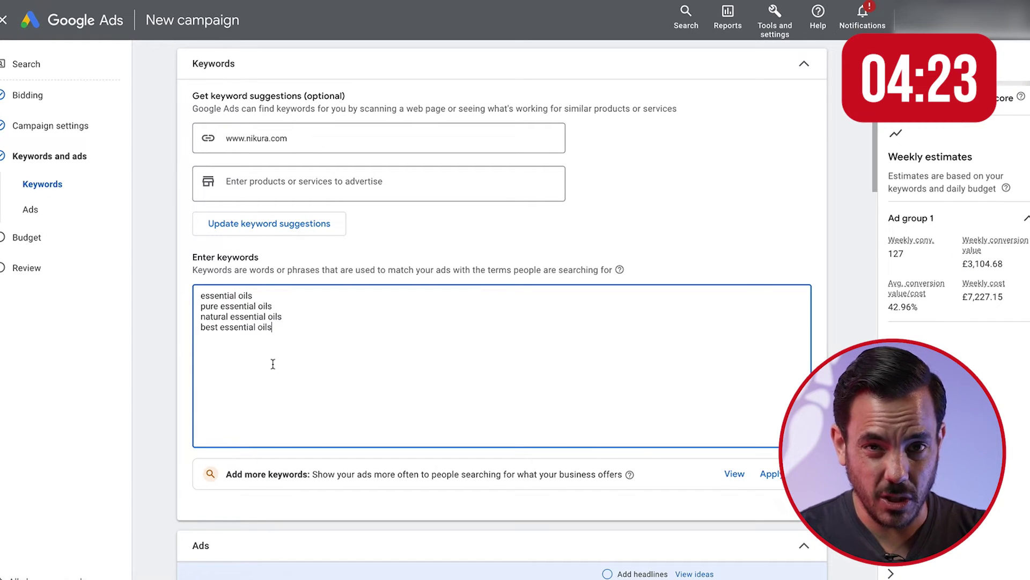
- Turn all four Ad group 1 keywords into phrase match by enclosing each one in double quotation marks
text(")
key(super+Left)
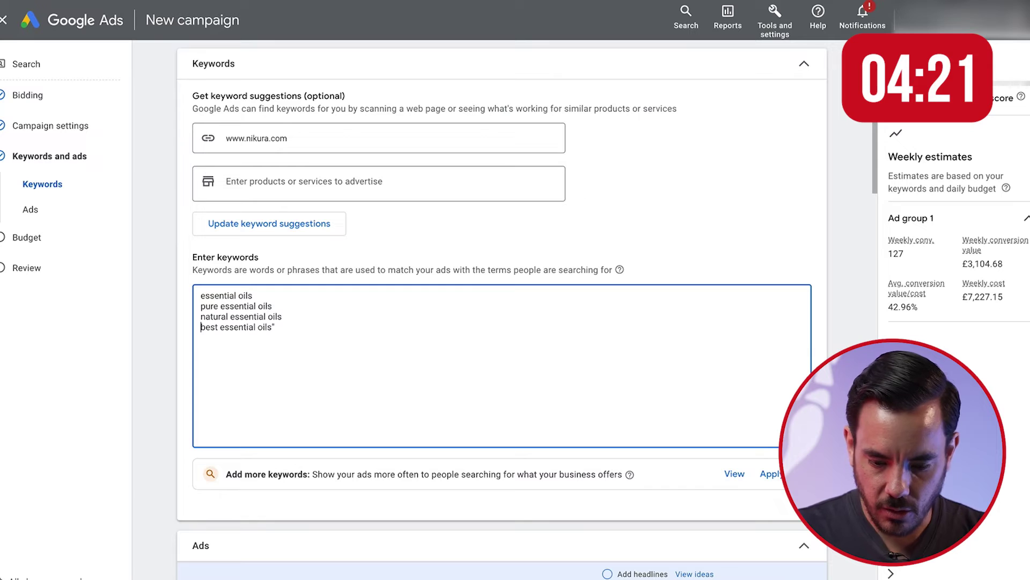
text(")
key(Up)
text(" )
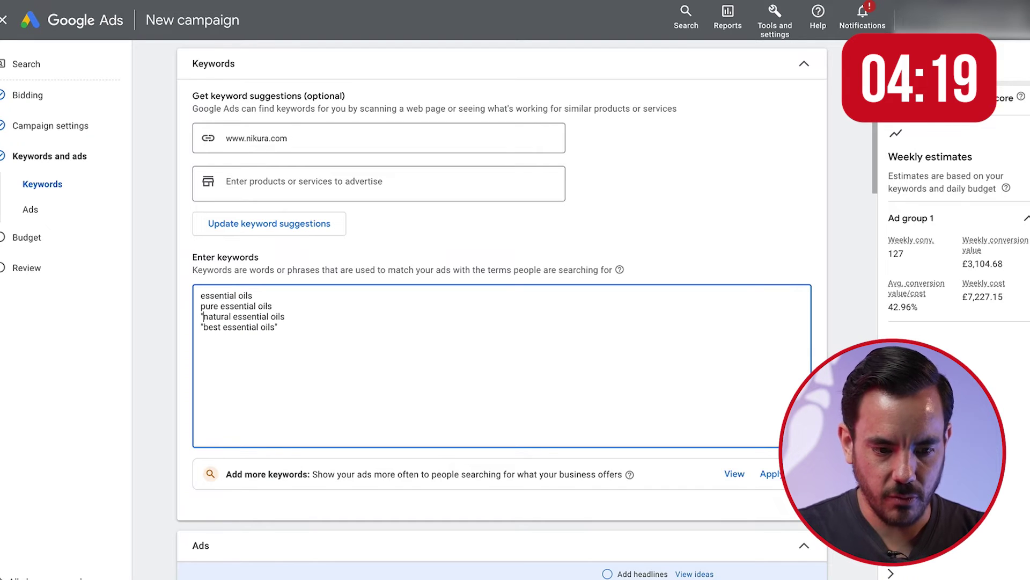
text(")
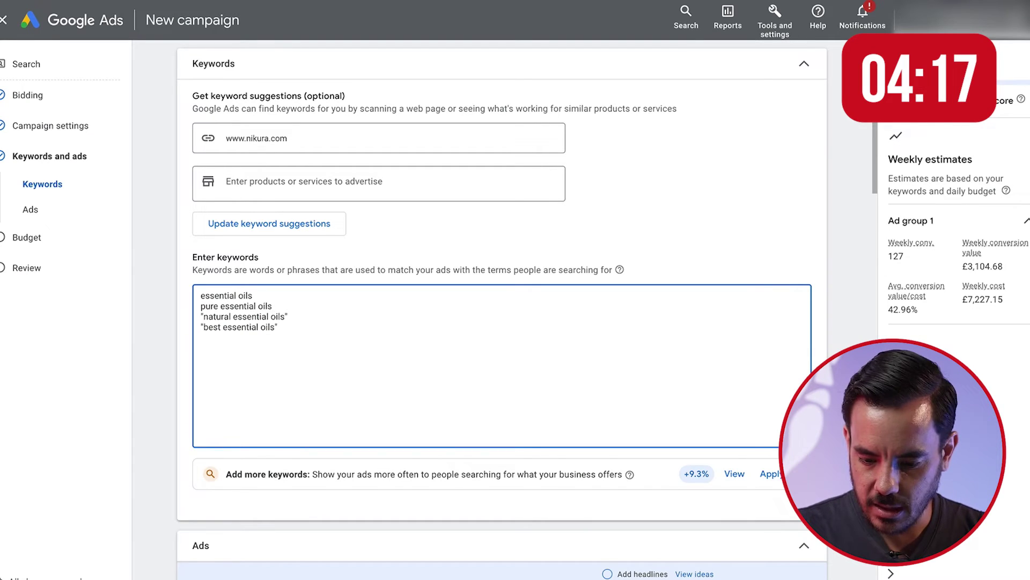
key(super+Left)
text(")
key(Up)
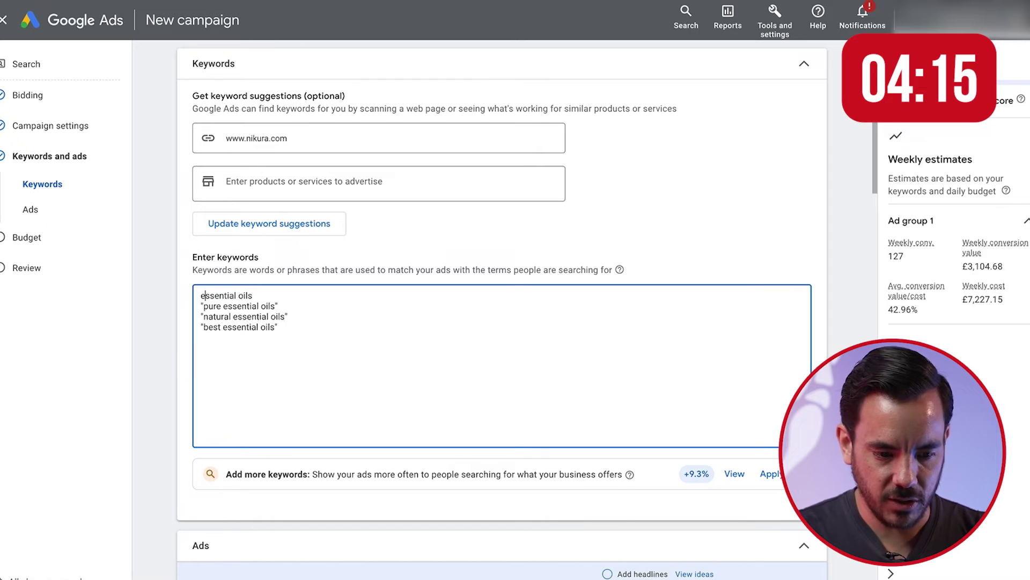
text(")
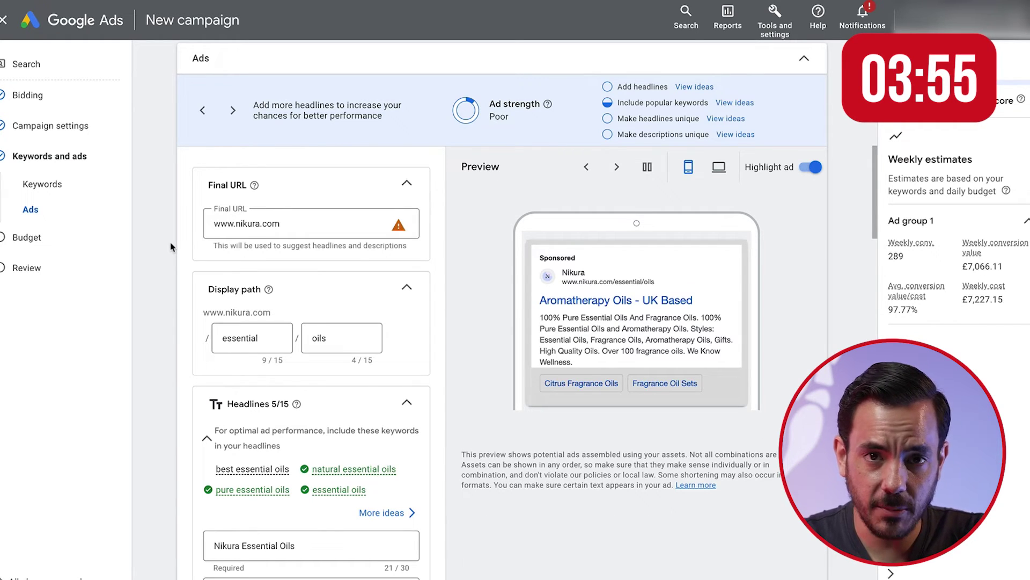
- Check the ad's final URL and the two parts of its display path
scroll(171, 247, down, 1)
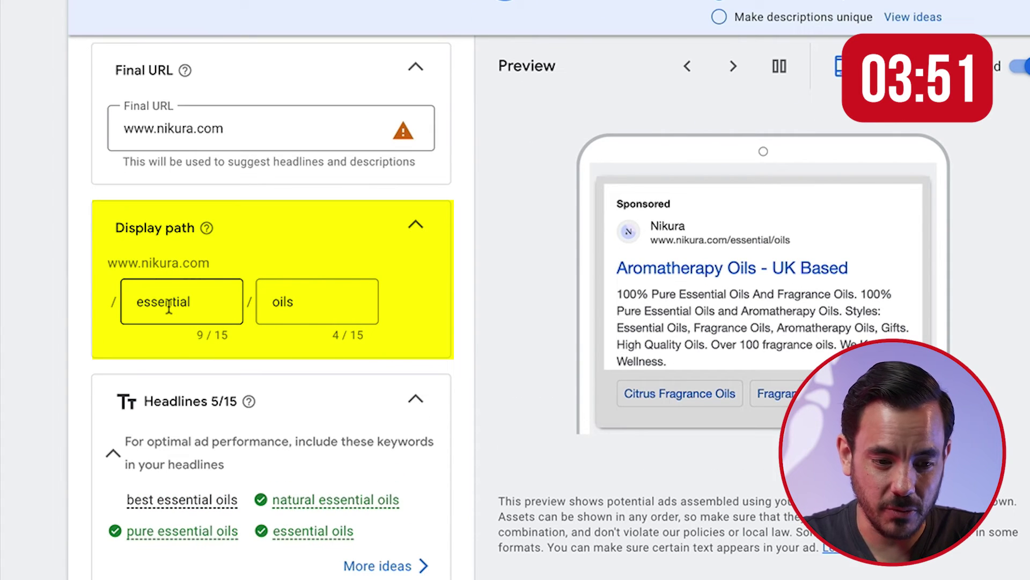
click(169, 307)
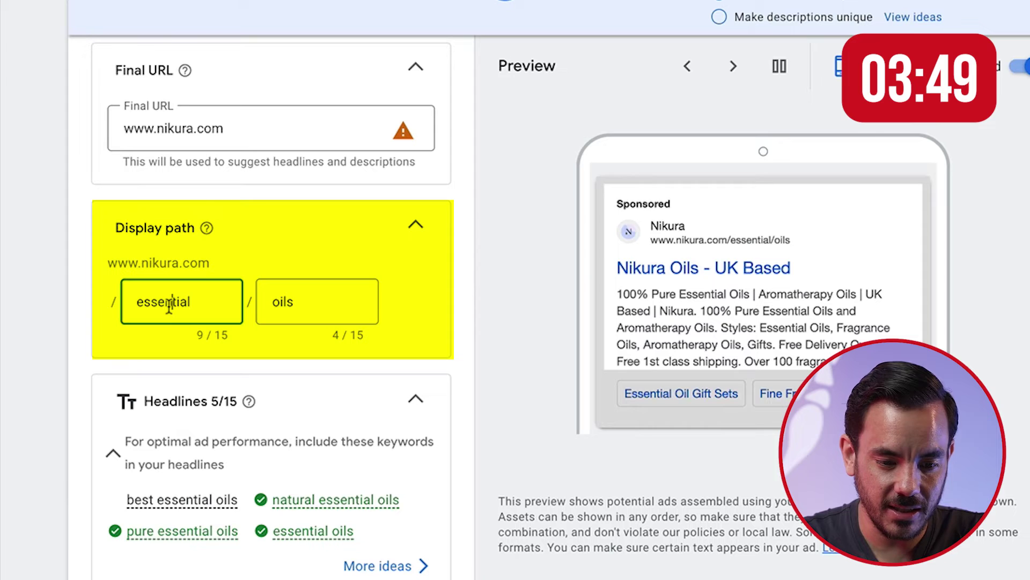
click(328, 303)
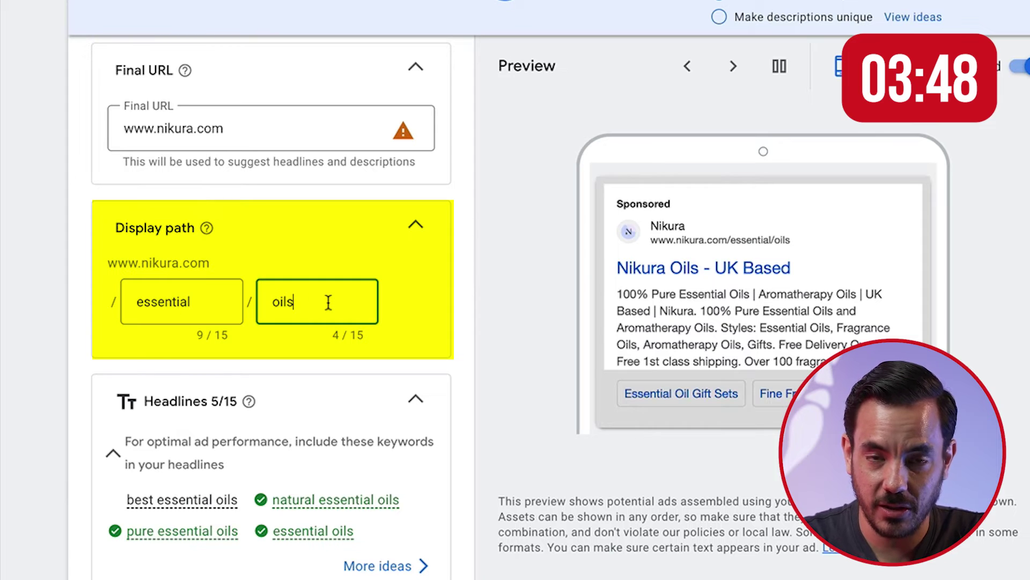
click(153, 317)
click(286, 317)
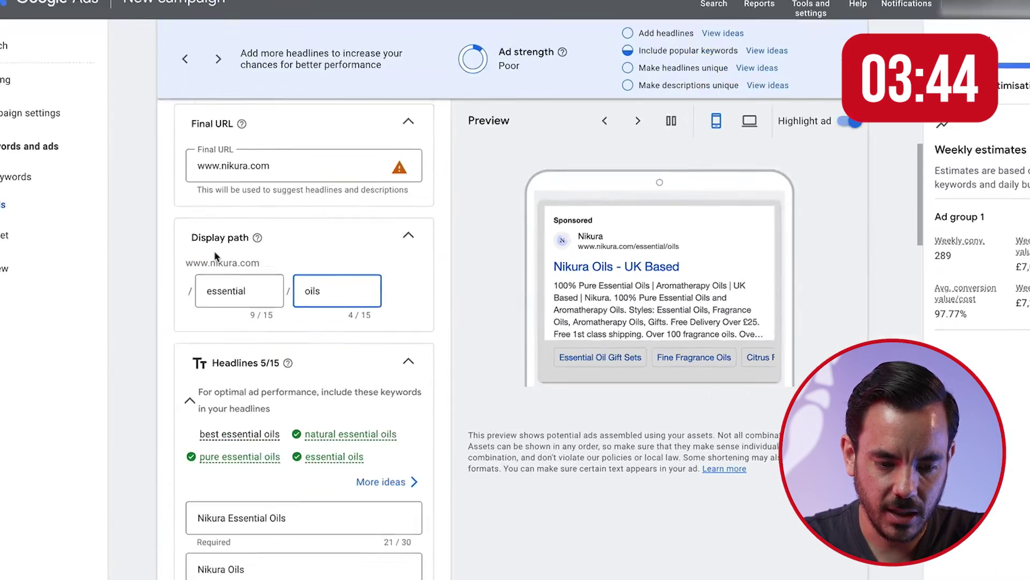
- Review the ad's headlines, noting the keyword wording in the "100% Pure Essential Oils" headline
scroll(304, 358, down, 3)
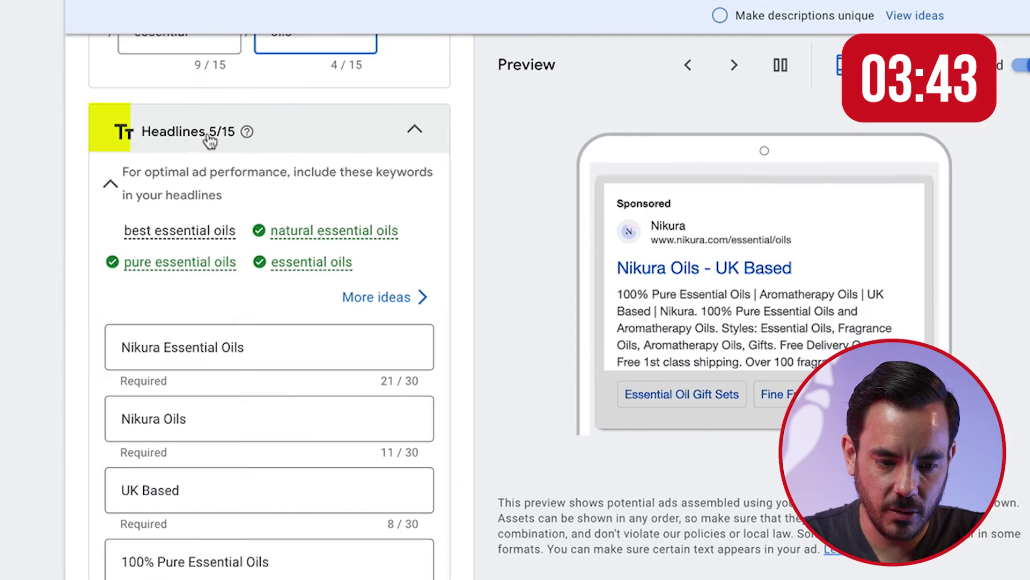
scroll(192, 274, down, 1)
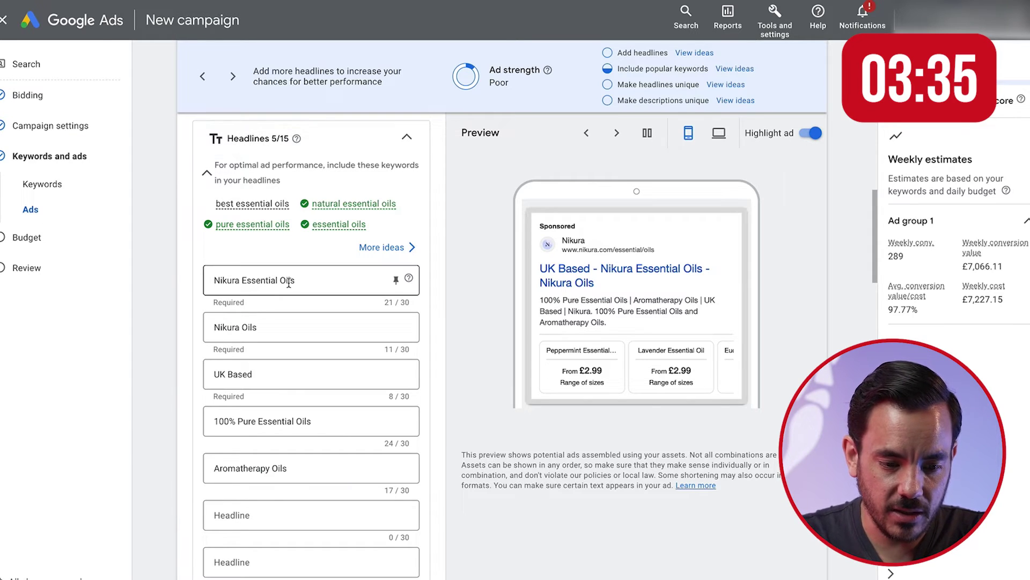
scroll(258, 300, down, 2)
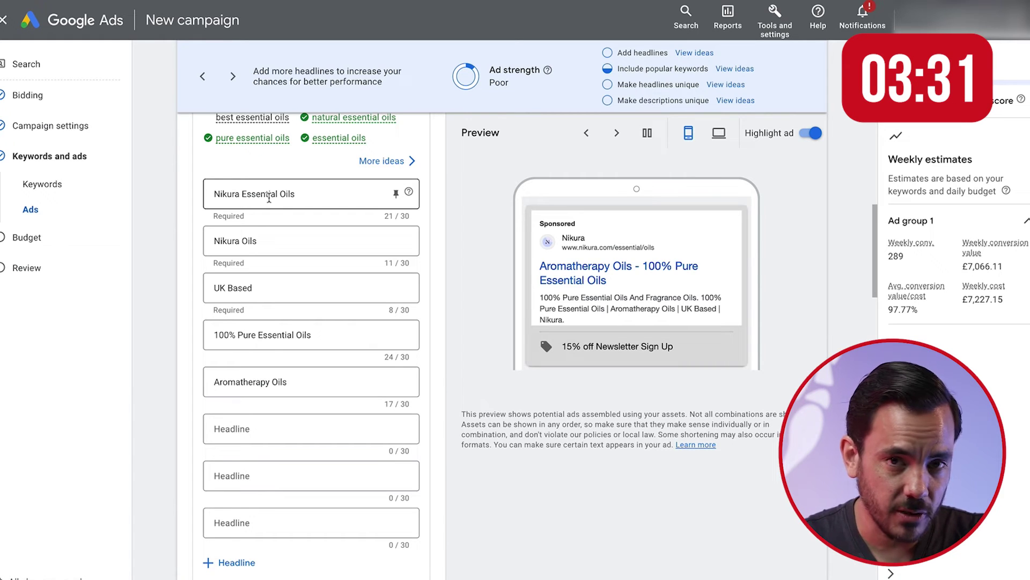
scroll(335, 191, down, 1)
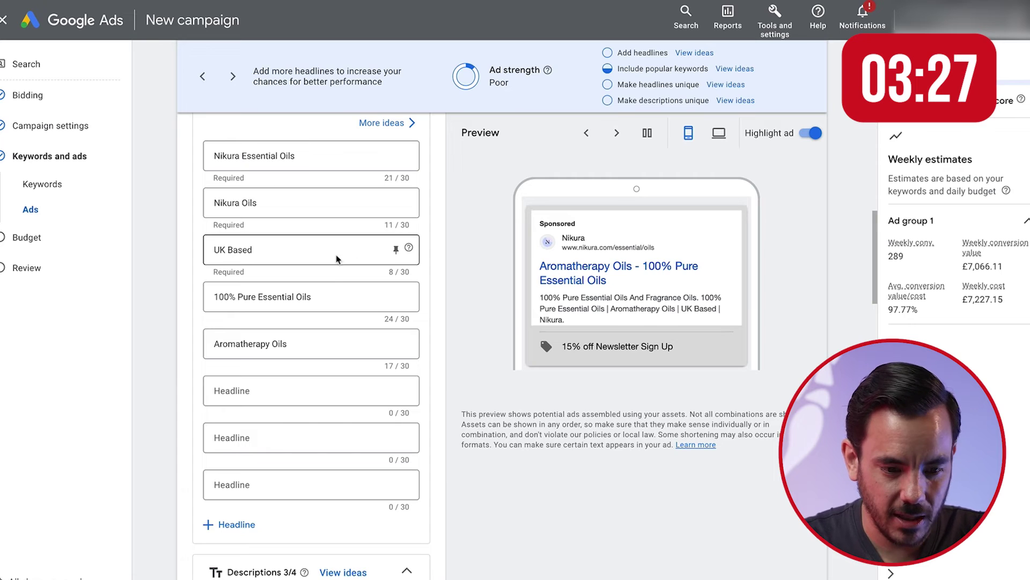
drag(259, 297, 342, 295)
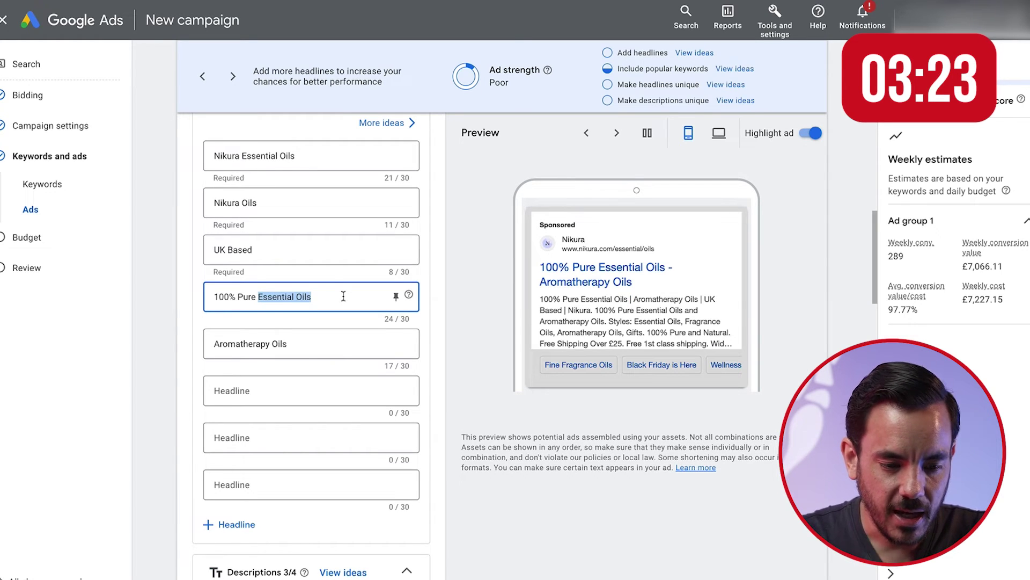
scroll(344, 298, down, 1)
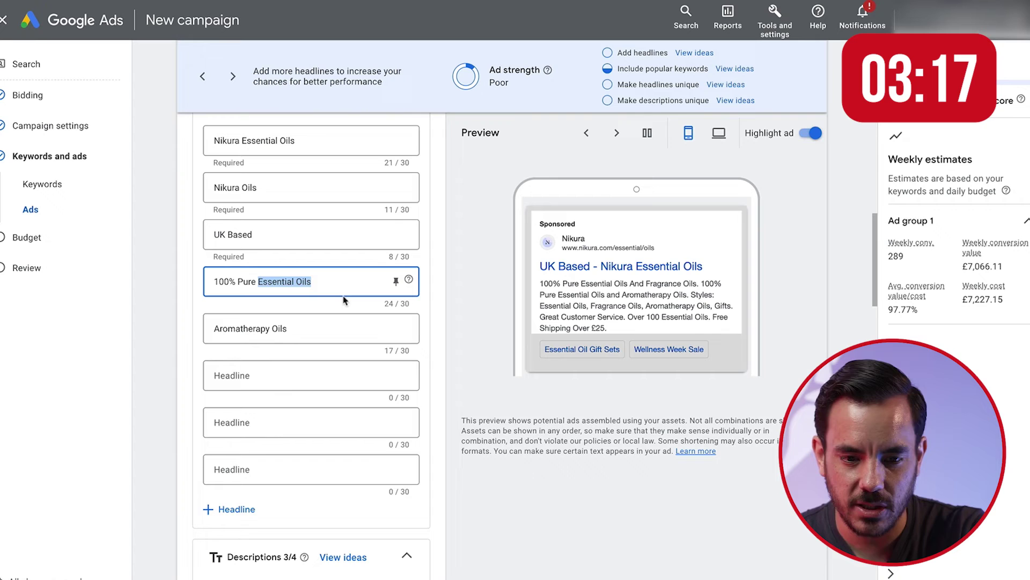
scroll(344, 300, up, 3)
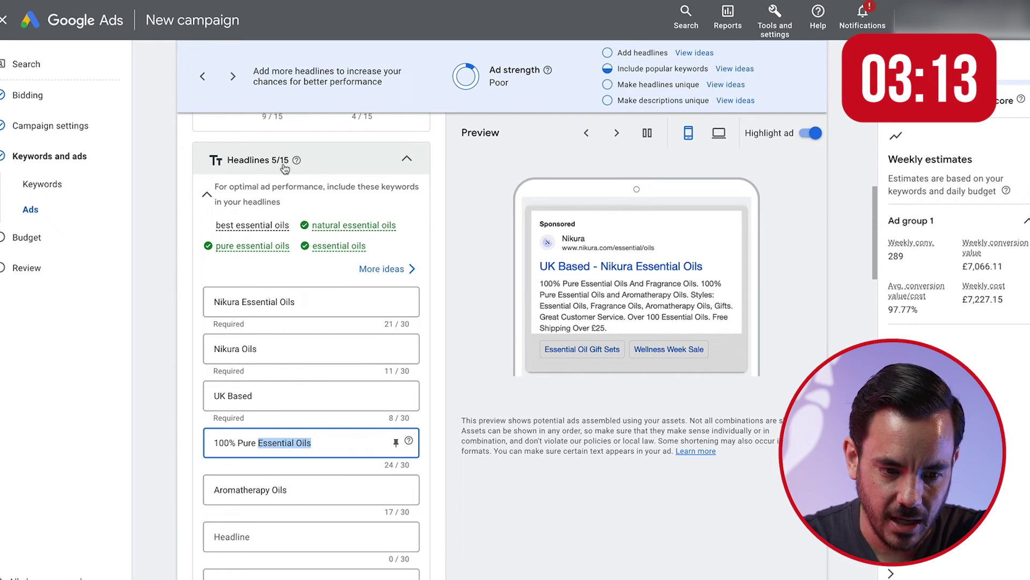
- Review the ad's descriptions, images, business name, business logo and sitelinks
scroll(284, 169, down, 8)
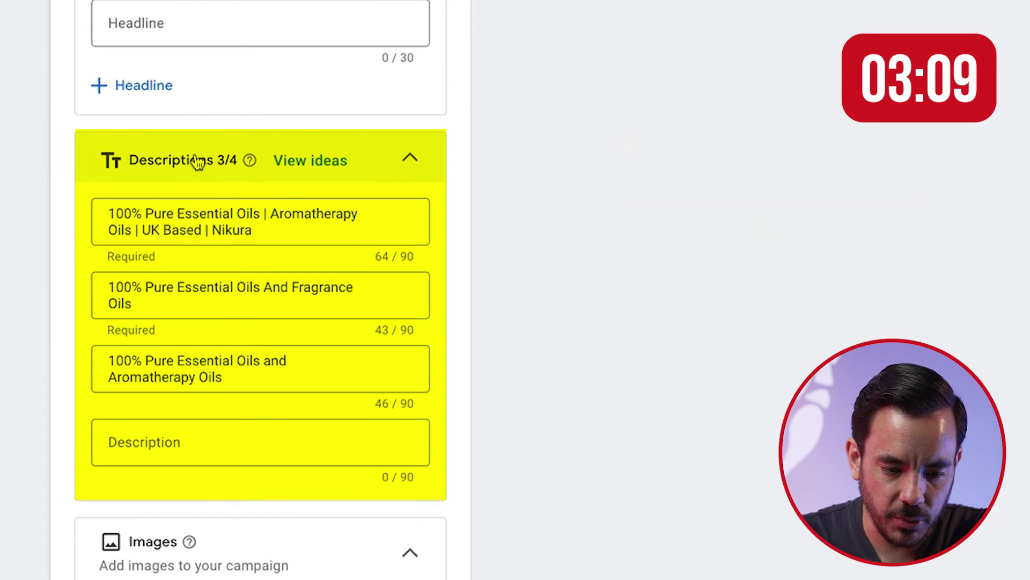
scroll(196, 161, down, 1)
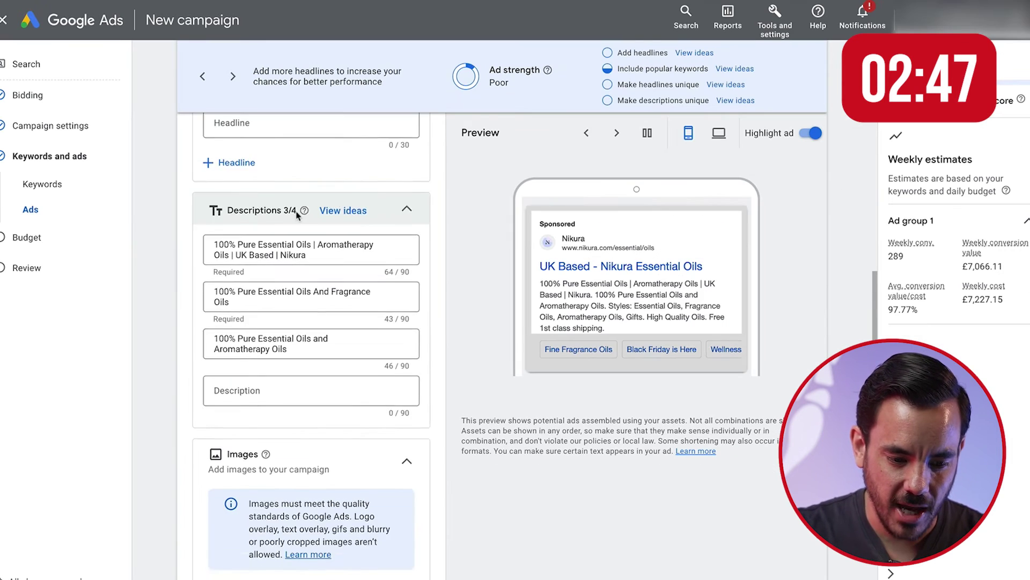
scroll(214, 96, down, 5)
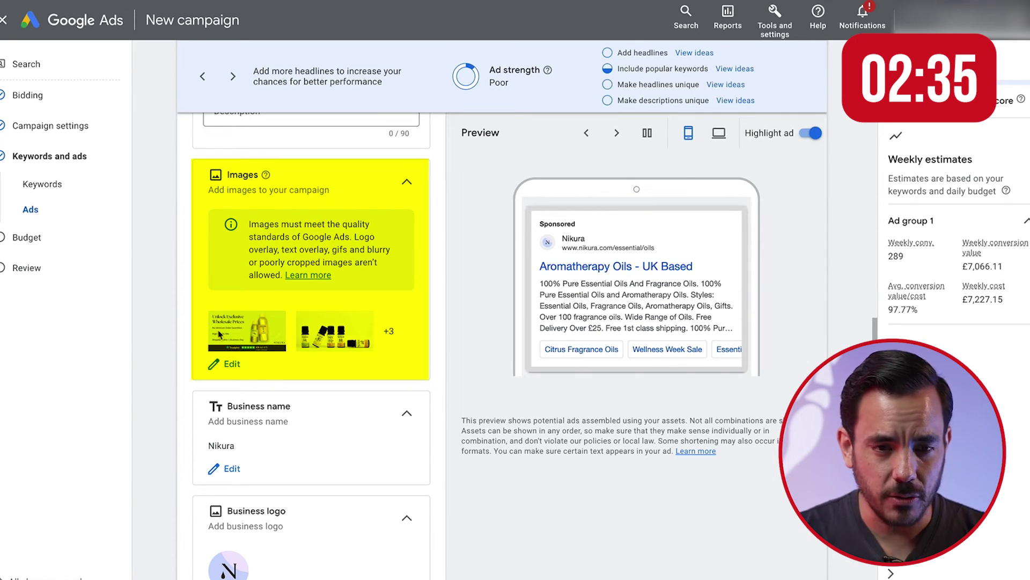
scroll(164, 315, down, 1)
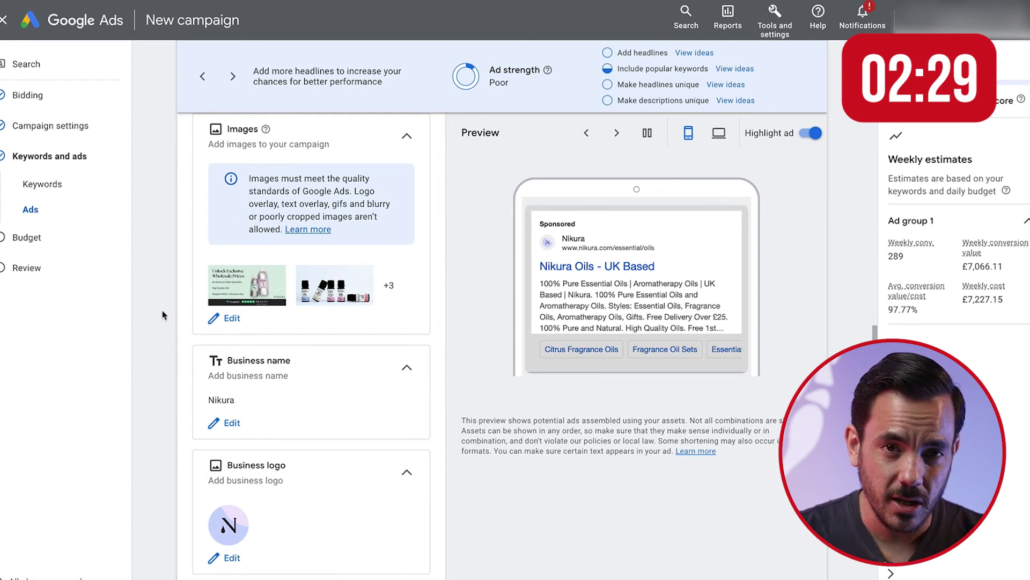
scroll(164, 315, down, 4)
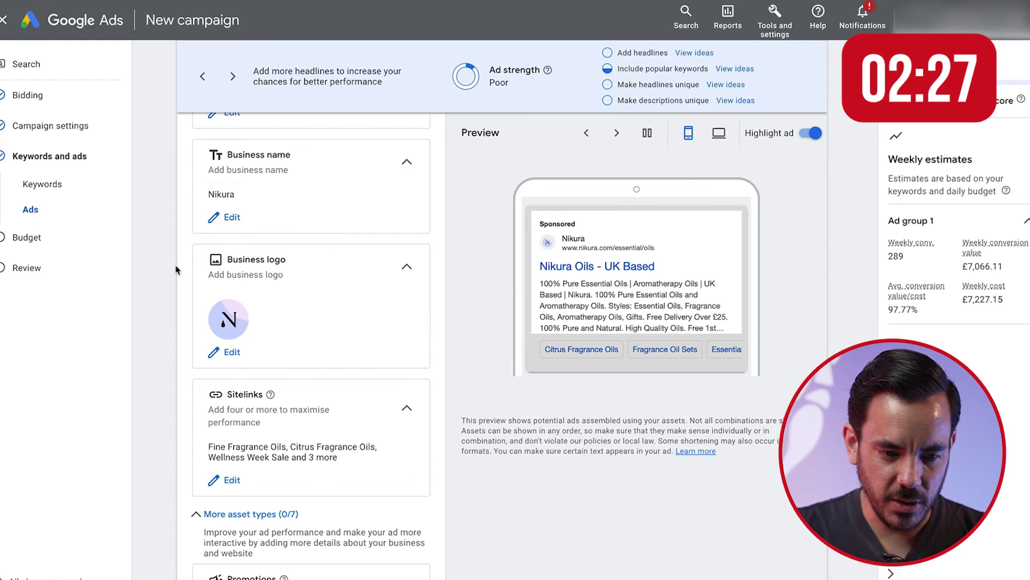
scroll(247, 210, down, 2)
scroll(258, 222, down, 2)
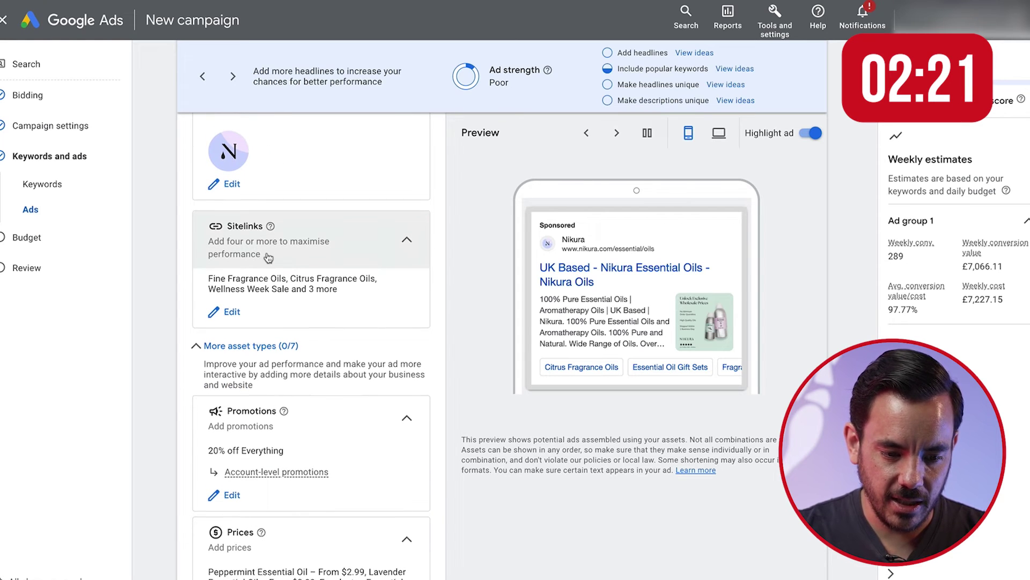
scroll(266, 268, down, 1)
- Open the campaign's sitelinks for editing, look over the asset library, and close it without changing the selection
click(219, 315)
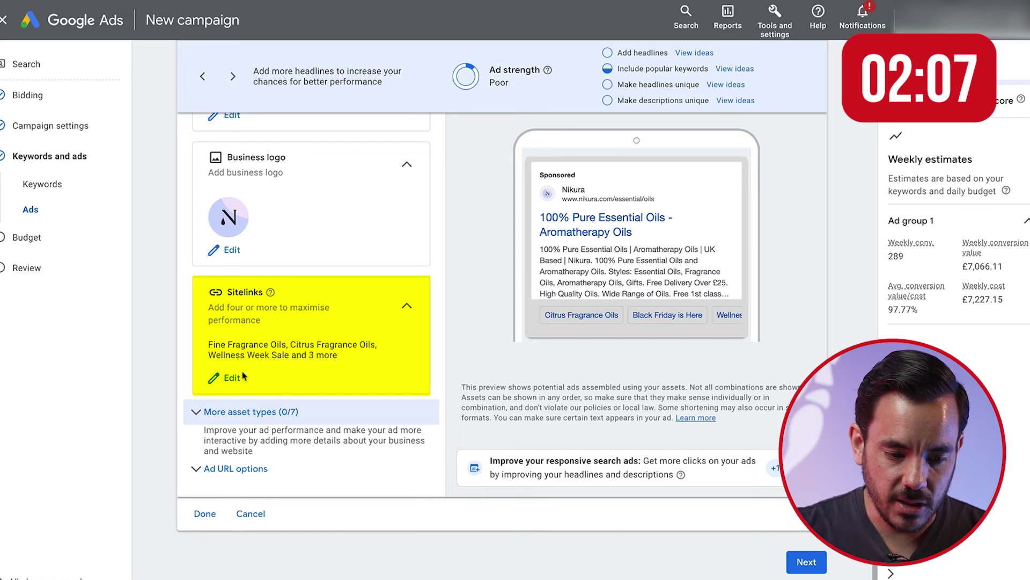
click(232, 379)
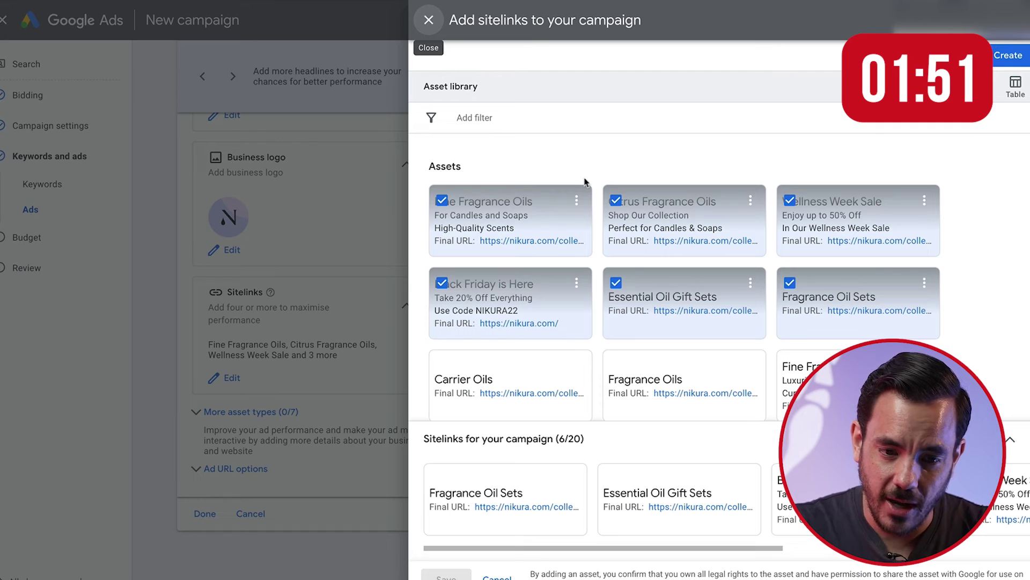
key(Escape)
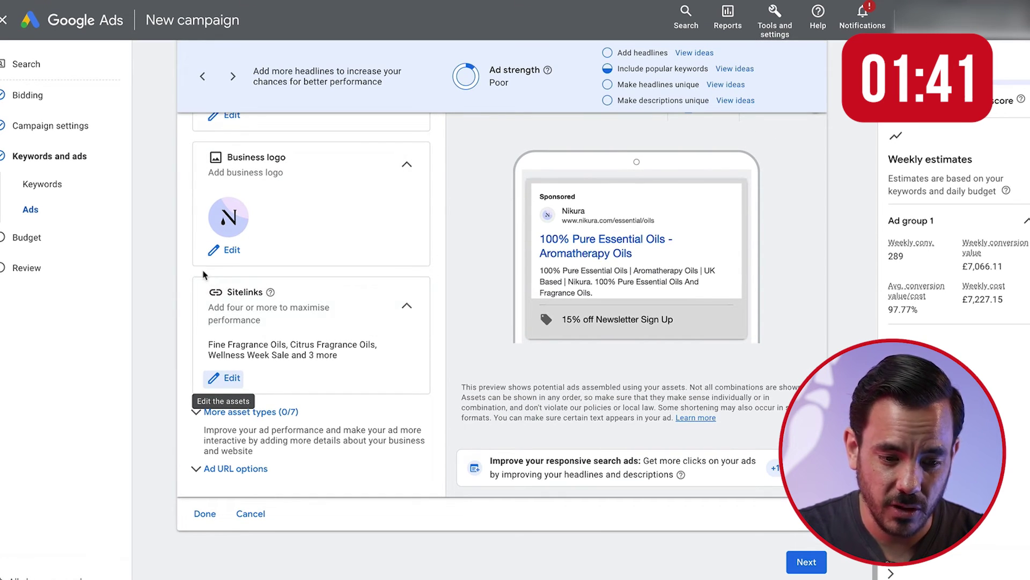
- Expand the ad's additional asset types and review the promotions, prices and calls assets, noting the "20% off Everything" promotion
click(283, 413)
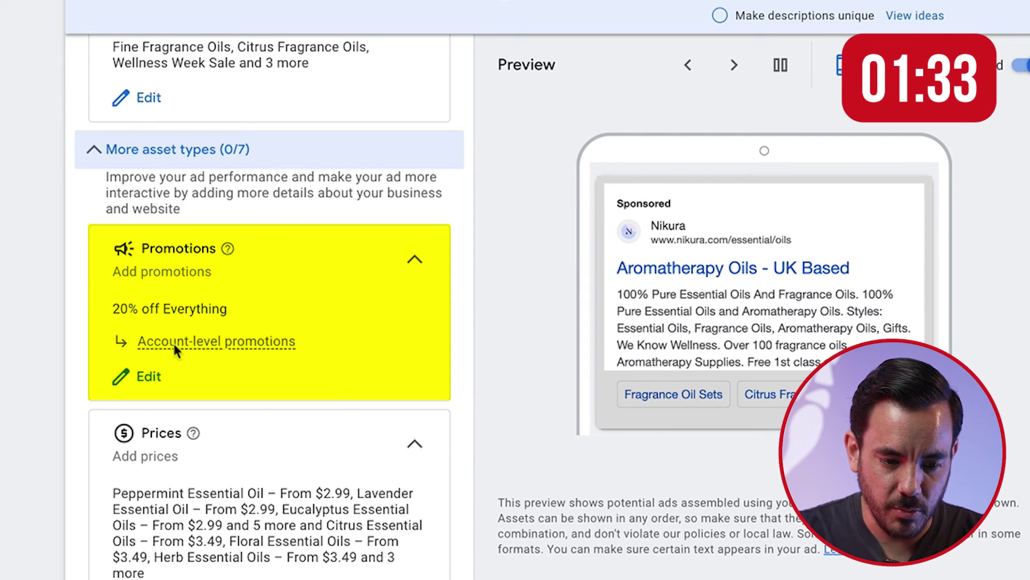
drag(108, 309, 245, 311)
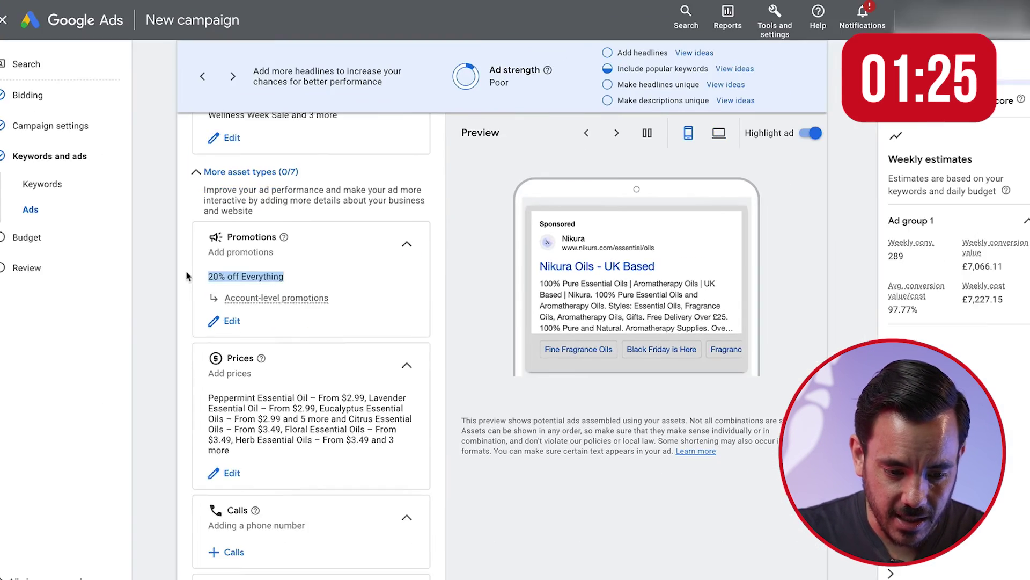
scroll(85, 288, down, 3)
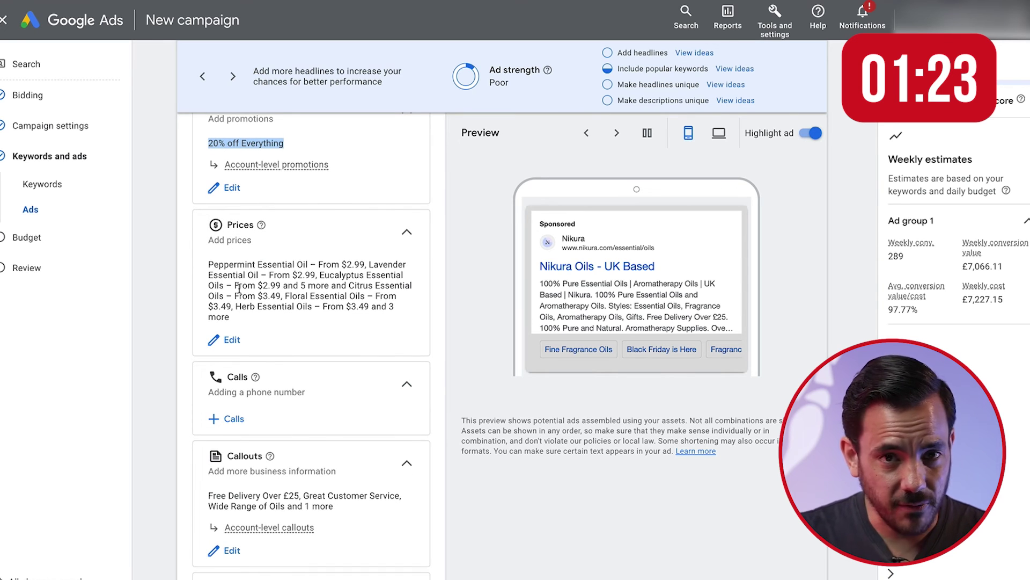
scroll(239, 290, down, 3)
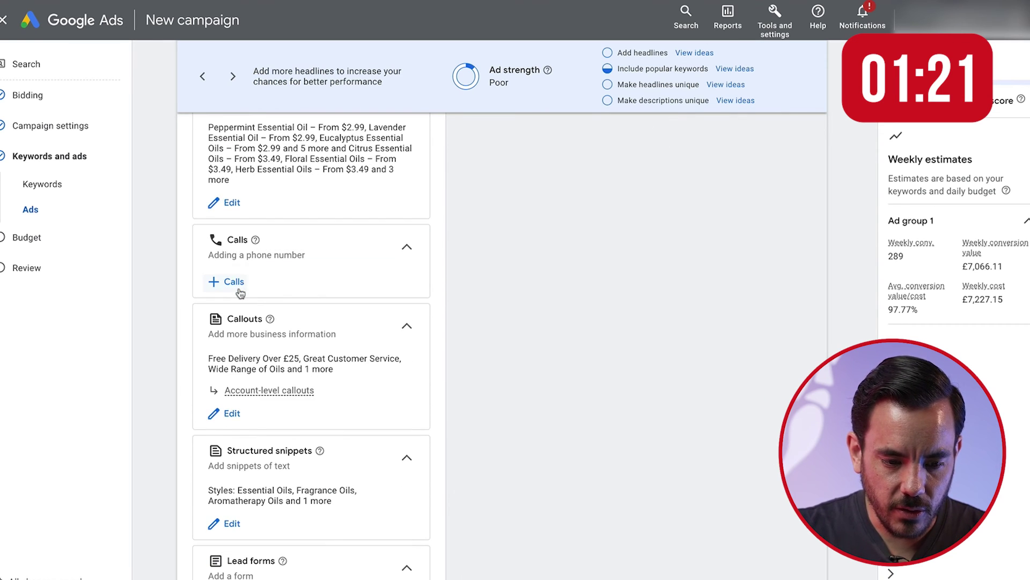
scroll(239, 303, down, 3)
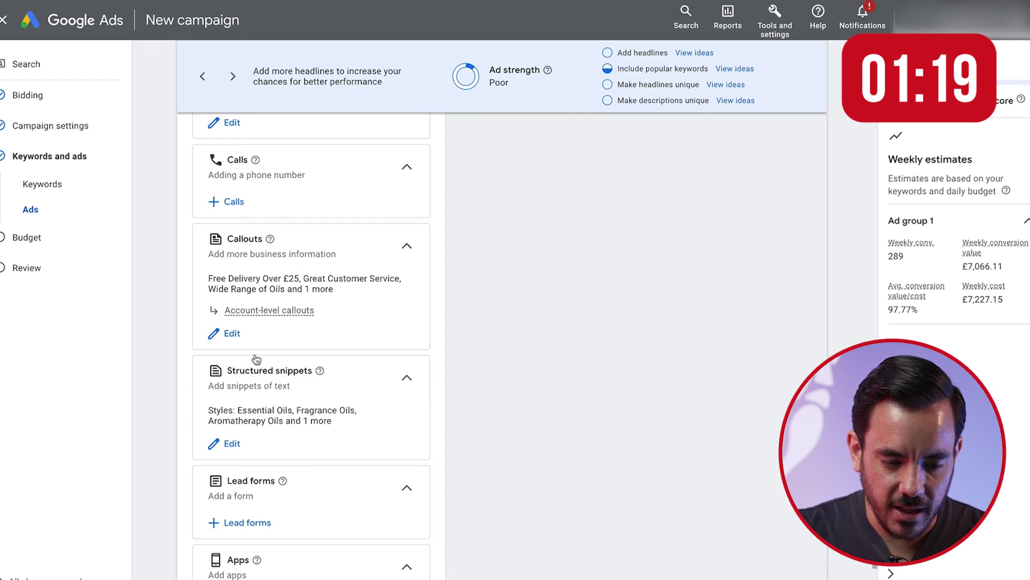
- Review the ad's callouts, noting "Free Delivery Over £25", "Great Customer Service" and "Wide Range of Oils"
scroll(252, 322, up, 2)
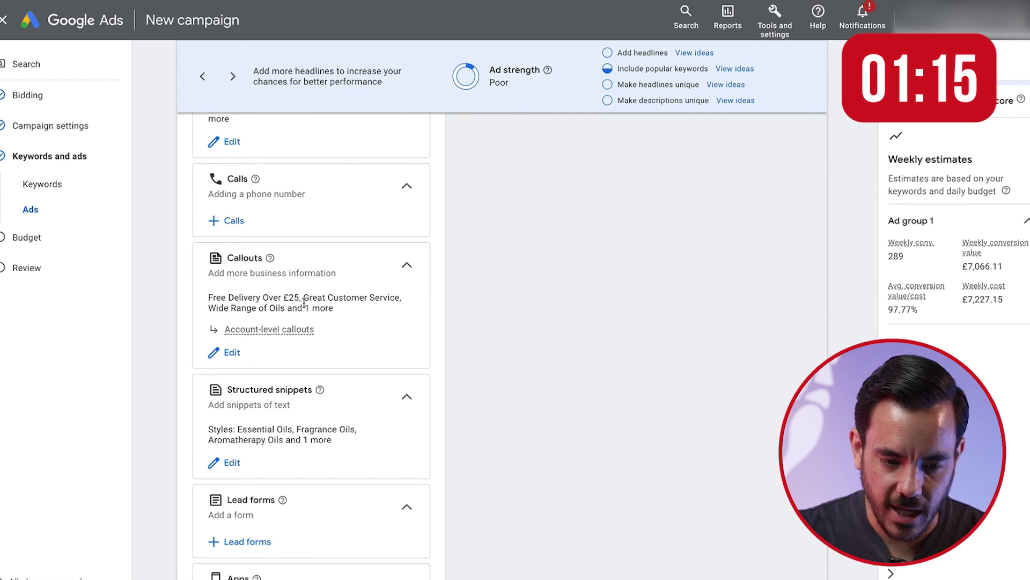
drag(299, 301, 205, 299)
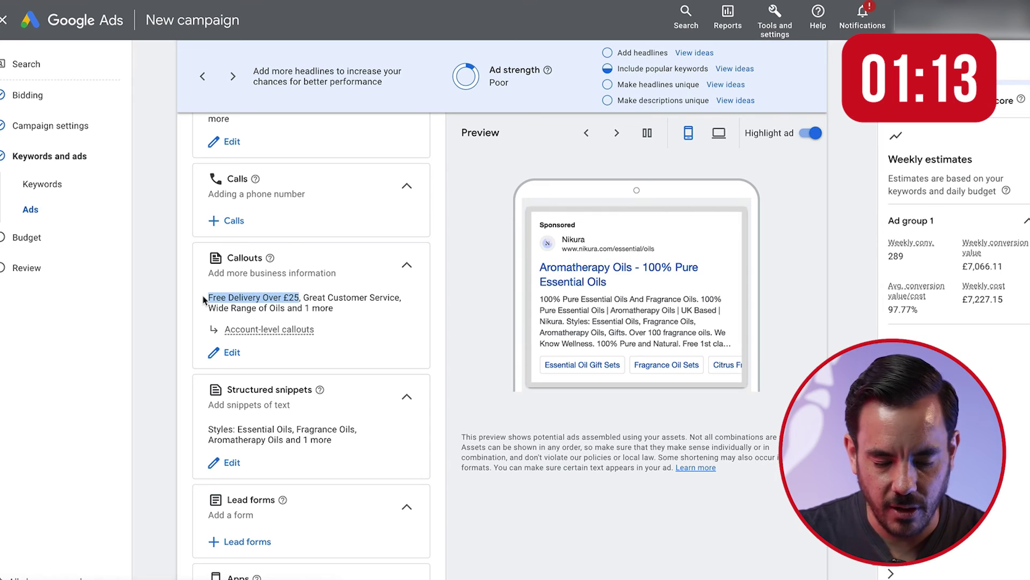
drag(304, 299, 391, 307)
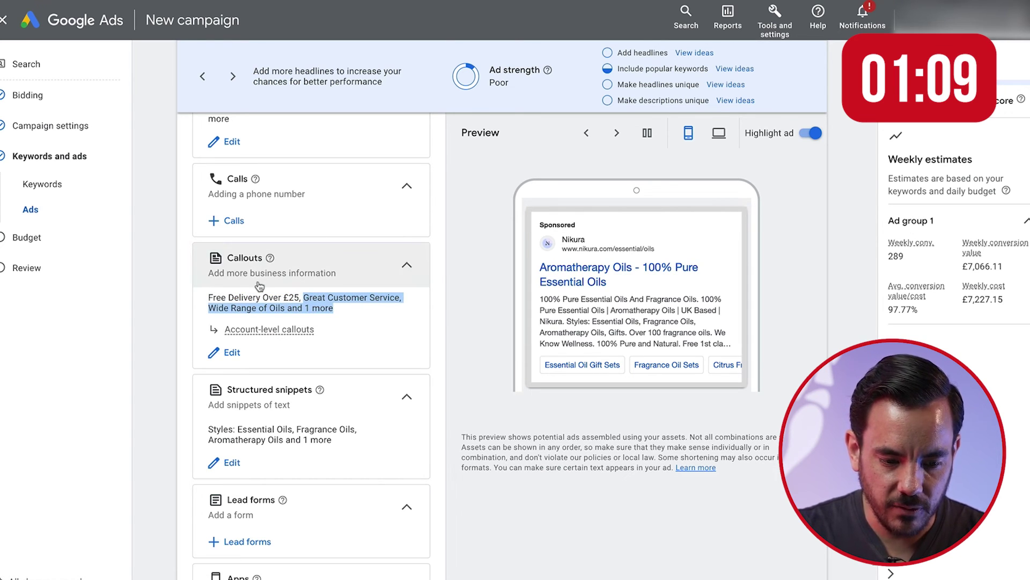
- Look over the structured snippets, lead forms and apps asset types, and return to the promotions
scroll(257, 288, down, 1)
scroll(260, 286, down, 1)
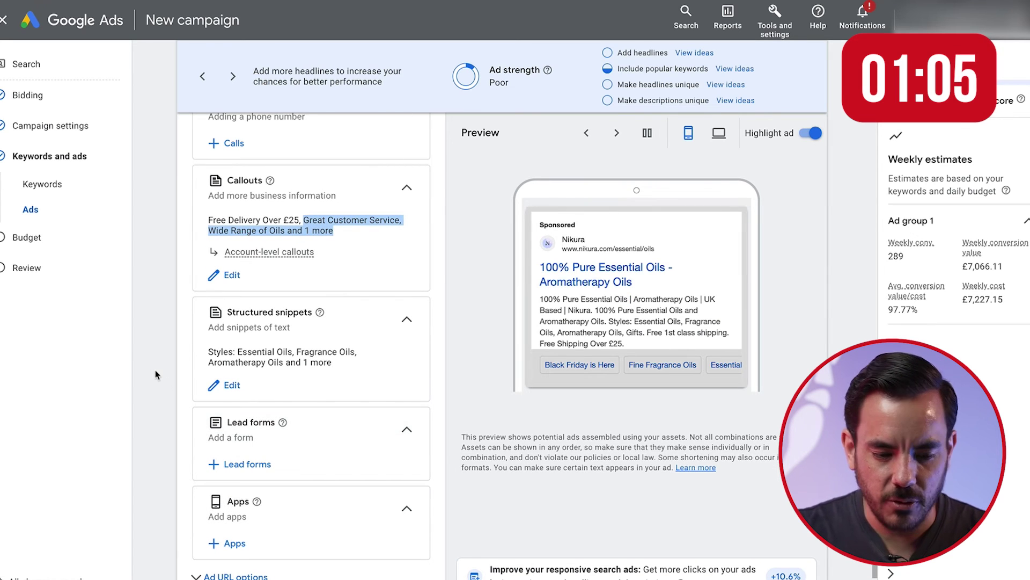
scroll(156, 375, down, 1)
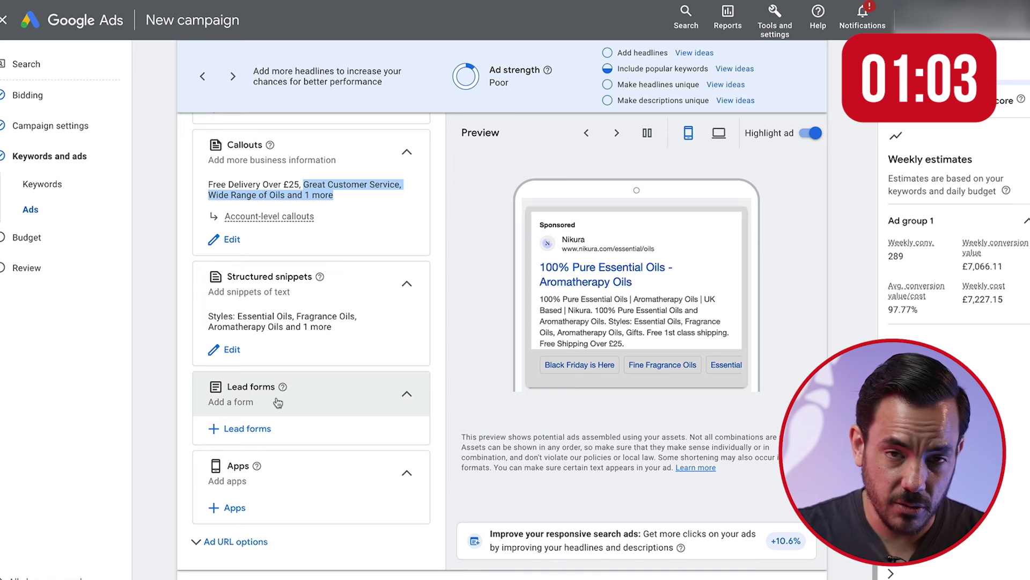
scroll(278, 403, down, 1)
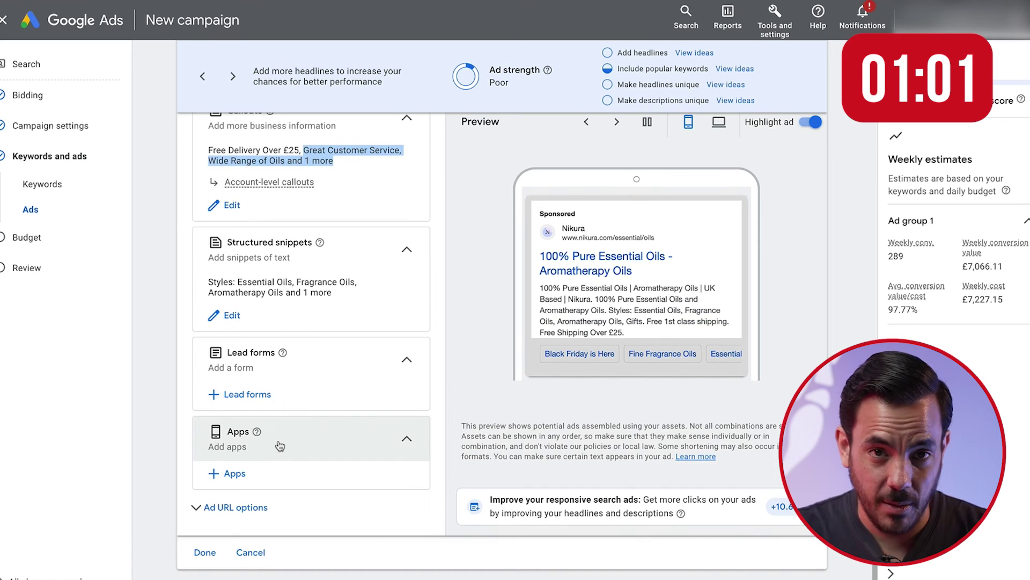
scroll(280, 445, up, 12)
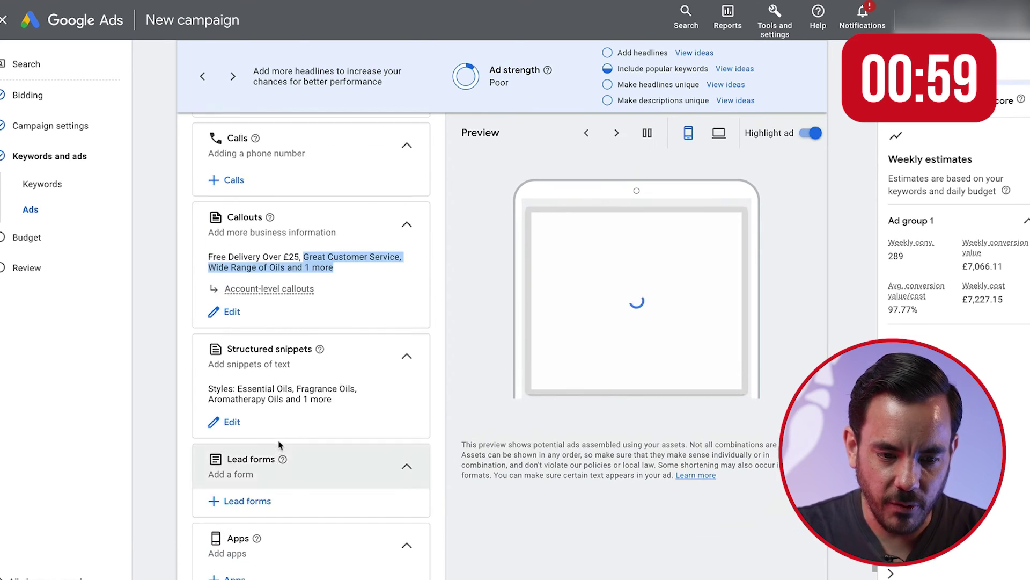
scroll(279, 445, up, 1)
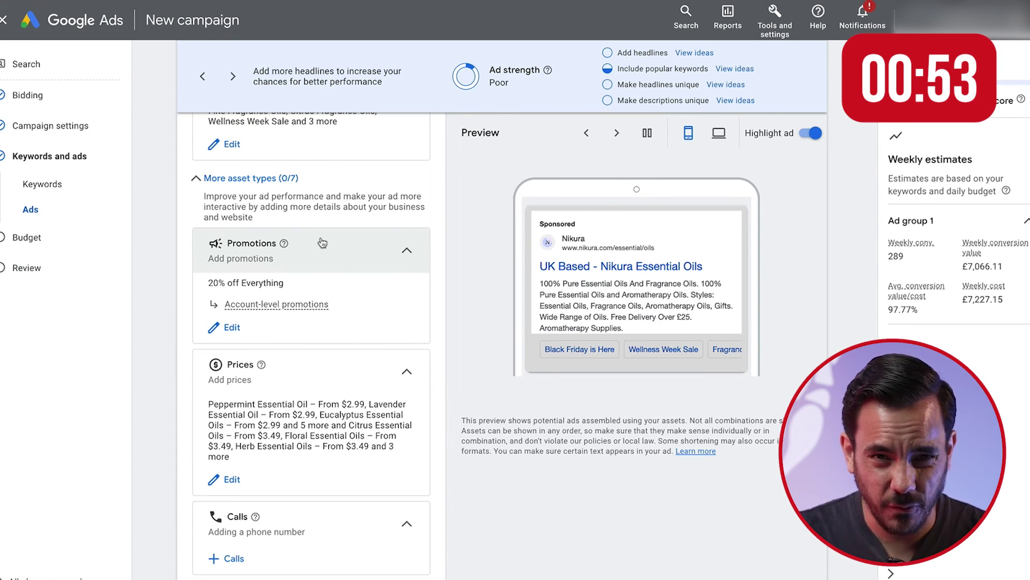
- Collapse the additional asset types, finish the ad, and proceed to the campaign's budget stage
click(260, 177)
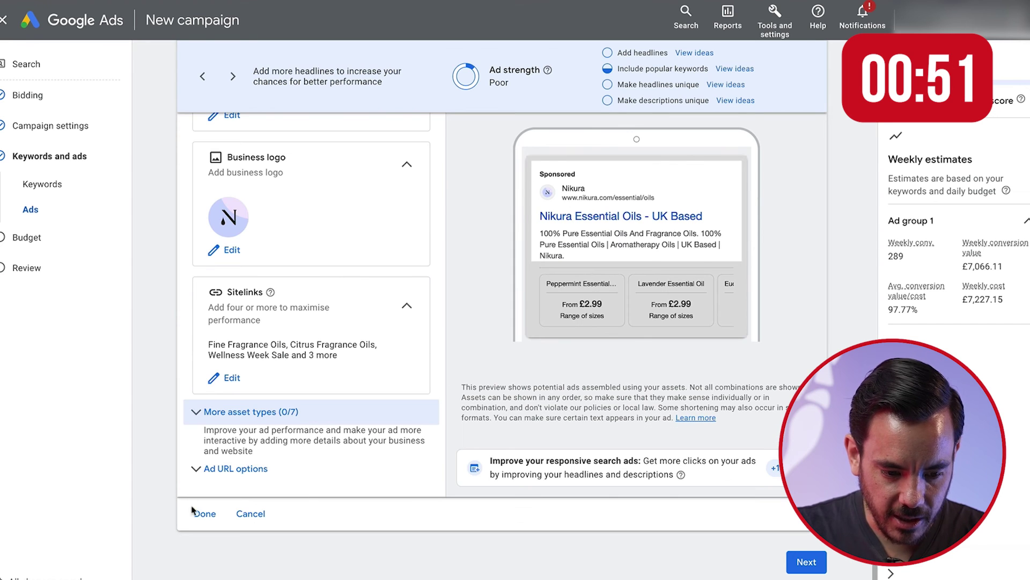
click(202, 515)
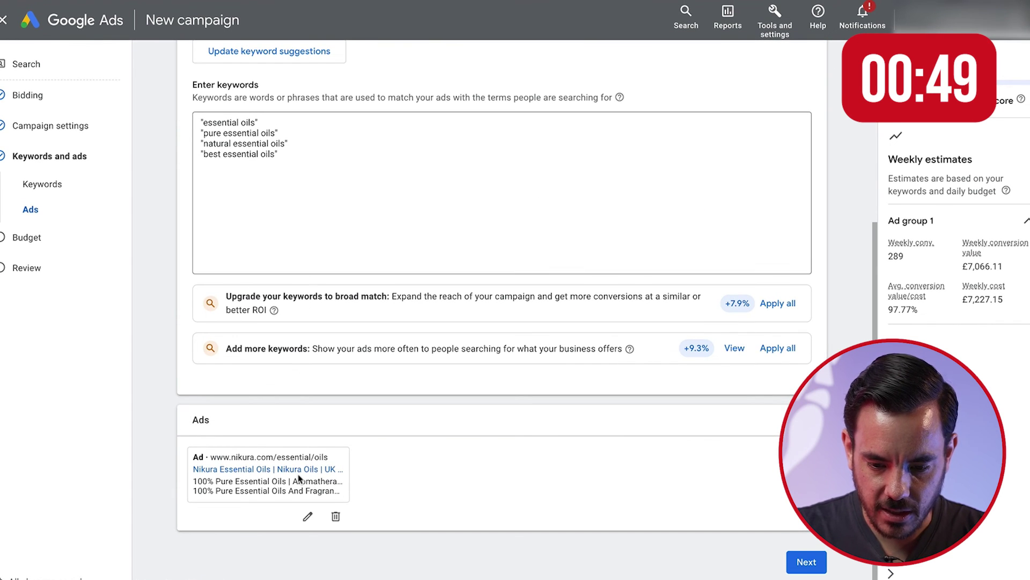
click(802, 562)
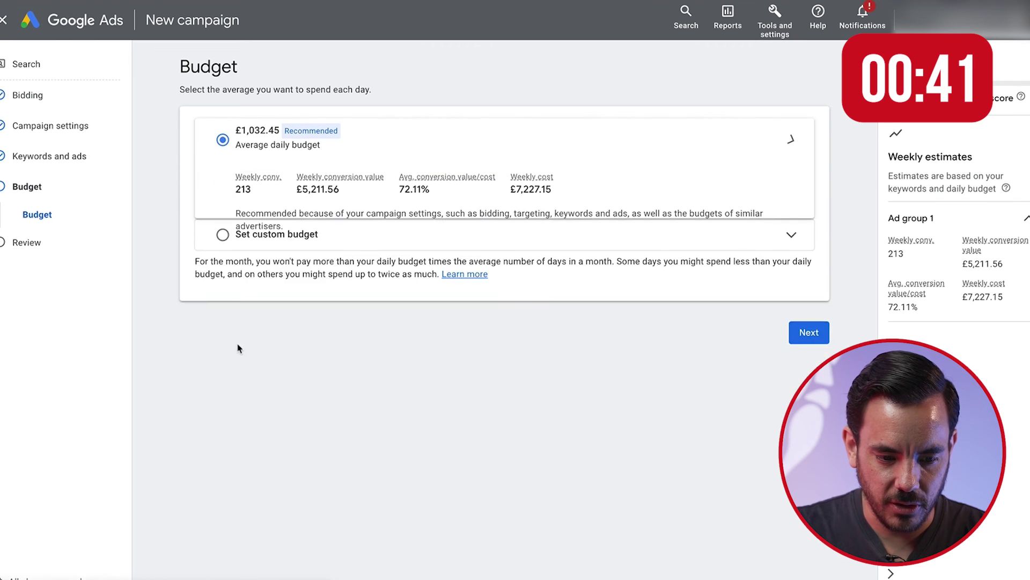
- Choose a custom budget and set the campaign's average daily budget to £200
click(237, 290)
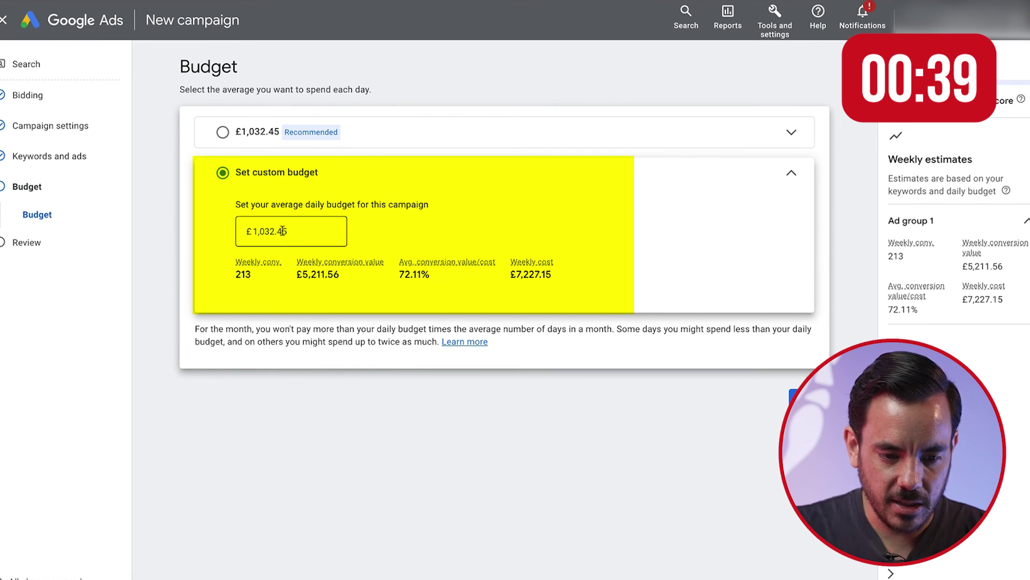
double_click(282, 231)
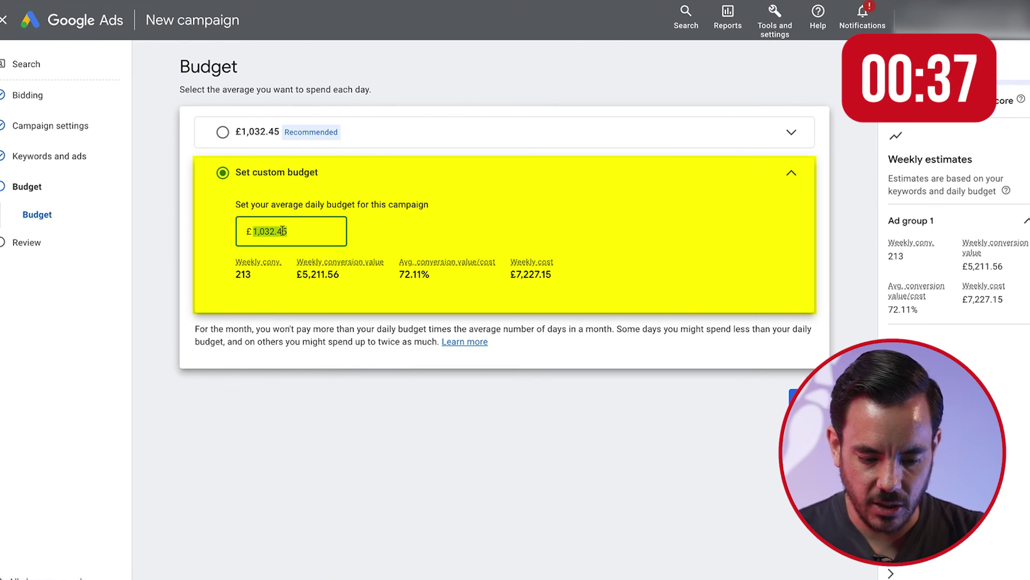
text(200)
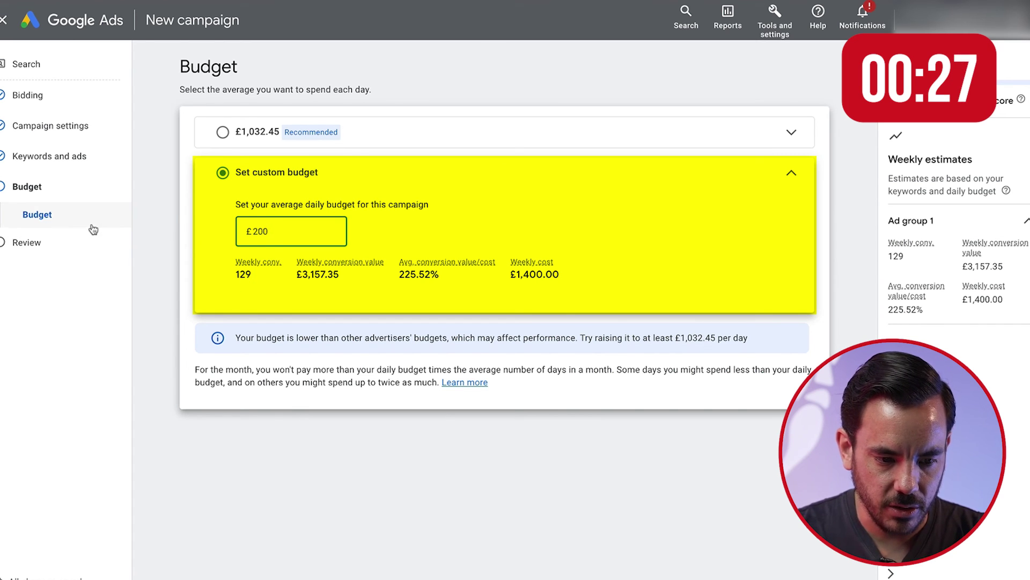
- Open the campaign review and check the summary of bidding, campaign settings, keywords, ads and budget
click(65, 243)
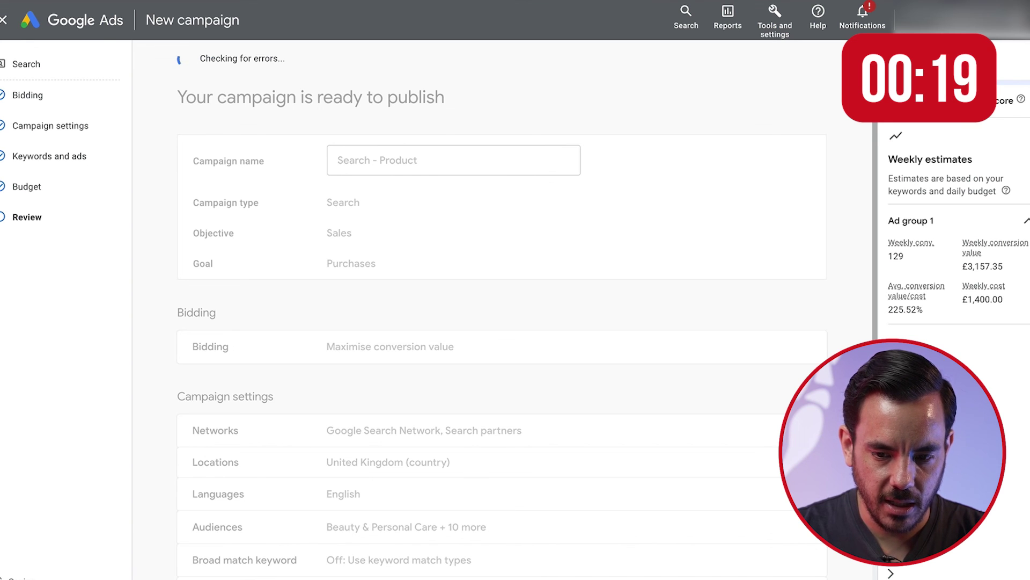
scroll(754, 253, down, 4)
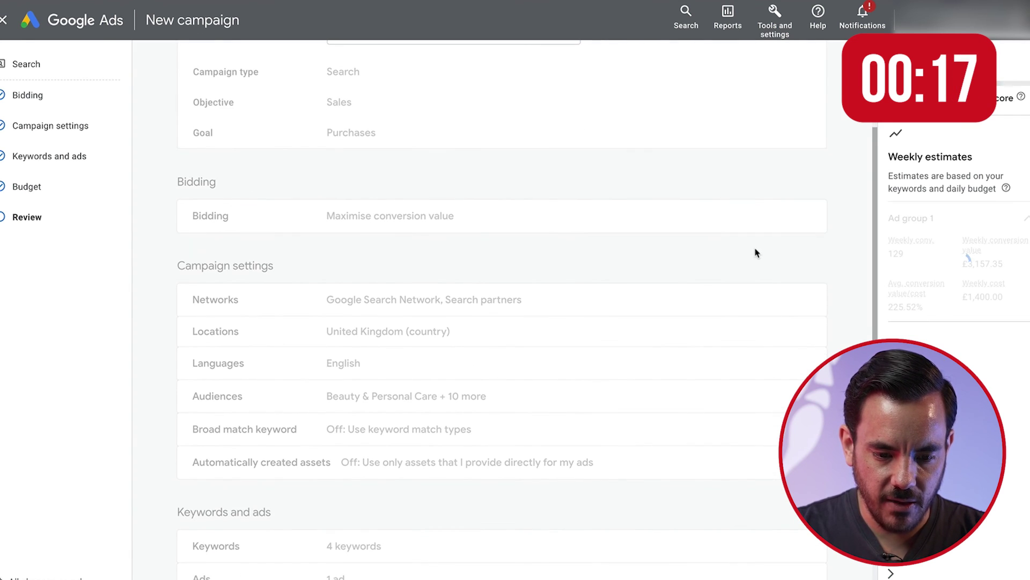
scroll(755, 252, down, 2)
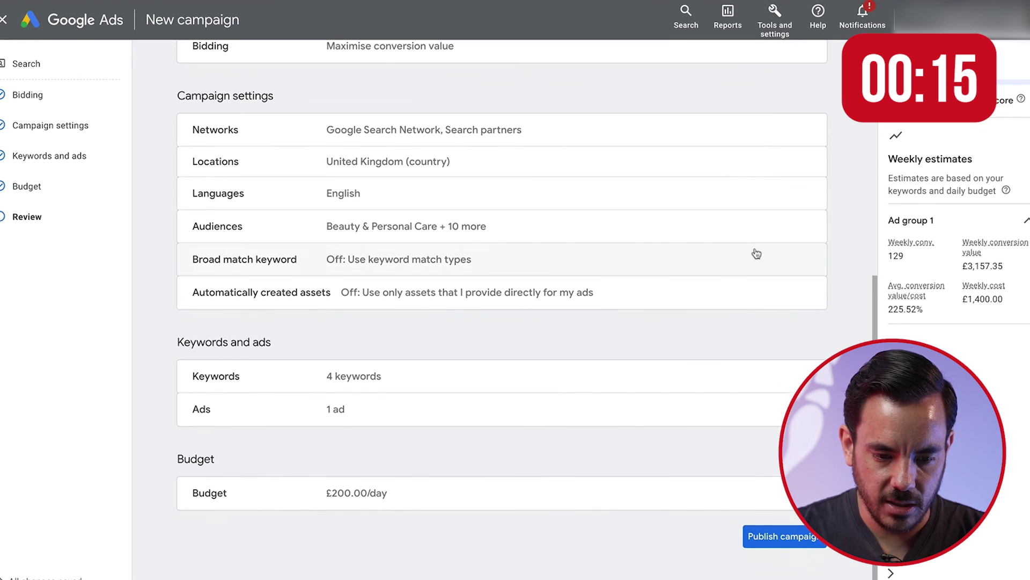